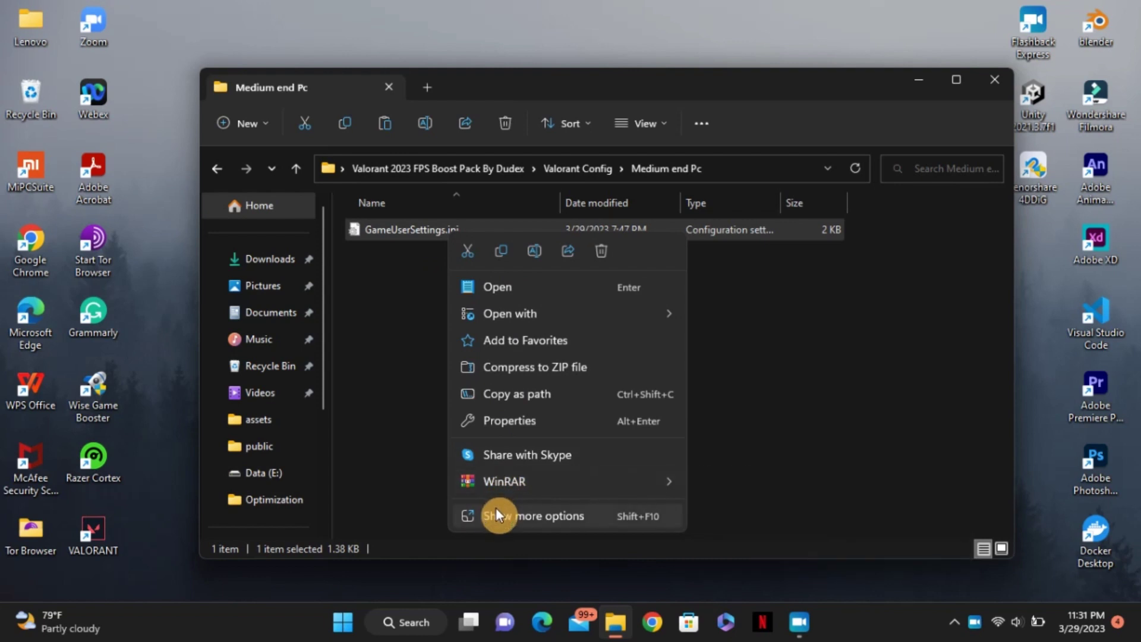
# Copy GameUserSettings.ini from the Medium end Pc folder and open Local Disk (C:) in a separate window
pyautogui.click(497, 512)
pyautogui.click(556, 409)
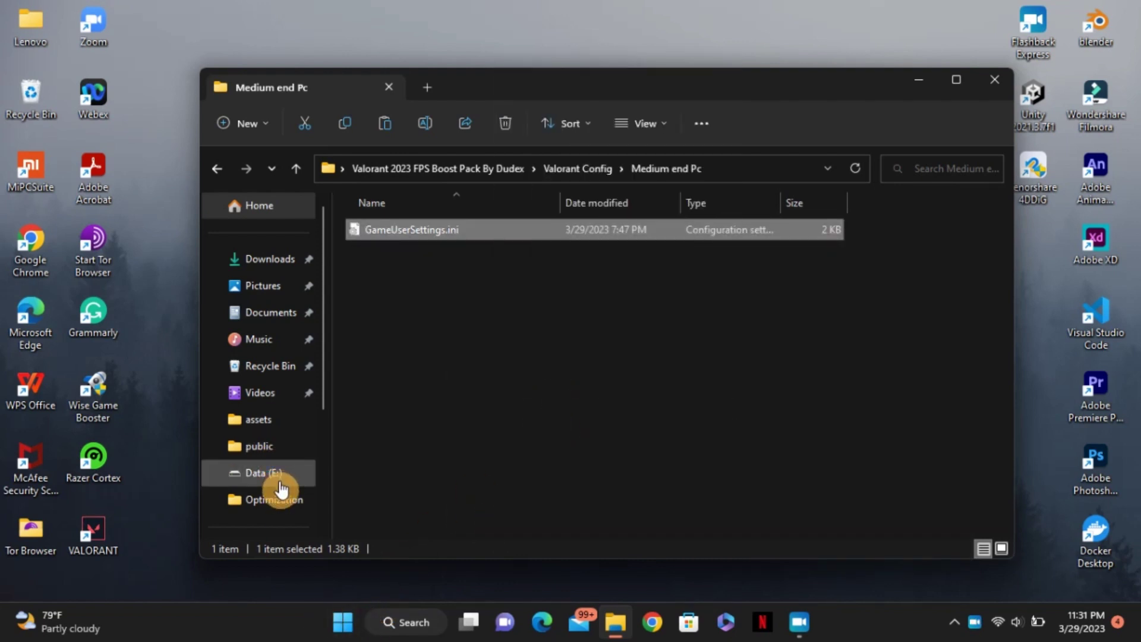
pyautogui.doubleClick(27, 21)
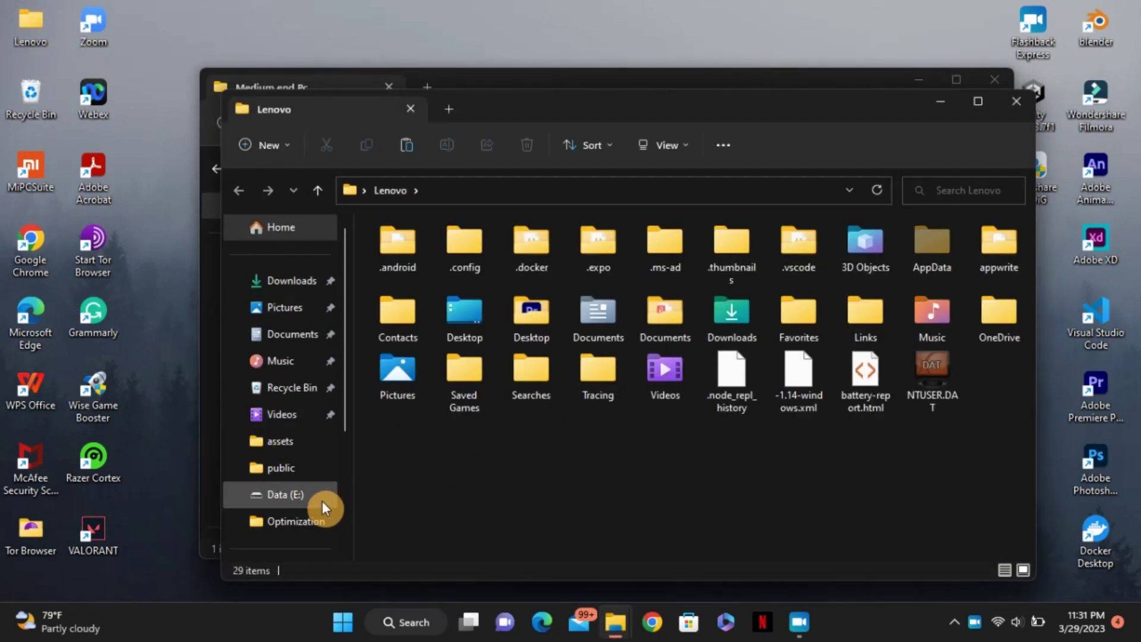
pyautogui.scroll(-3, 291, 428)
pyautogui.click(294, 443)
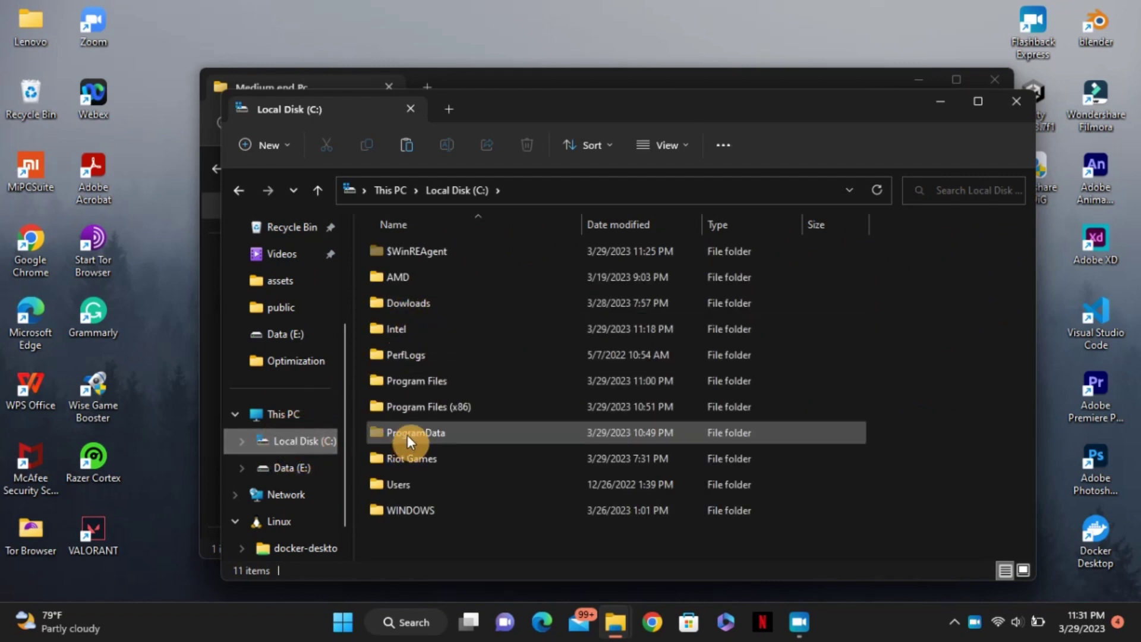
# Go to the Users\Lenovo\AppData\Local folder on drive C
pyautogui.doubleClick(410, 484)
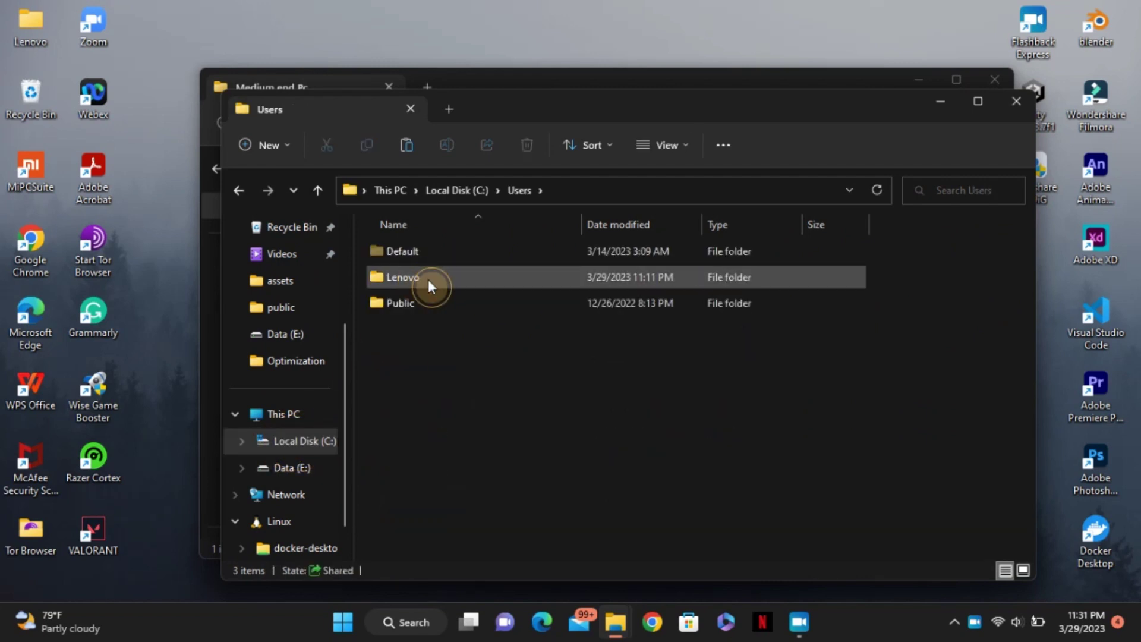
pyautogui.doubleClick(423, 278)
pyautogui.scroll(-3, 455, 381)
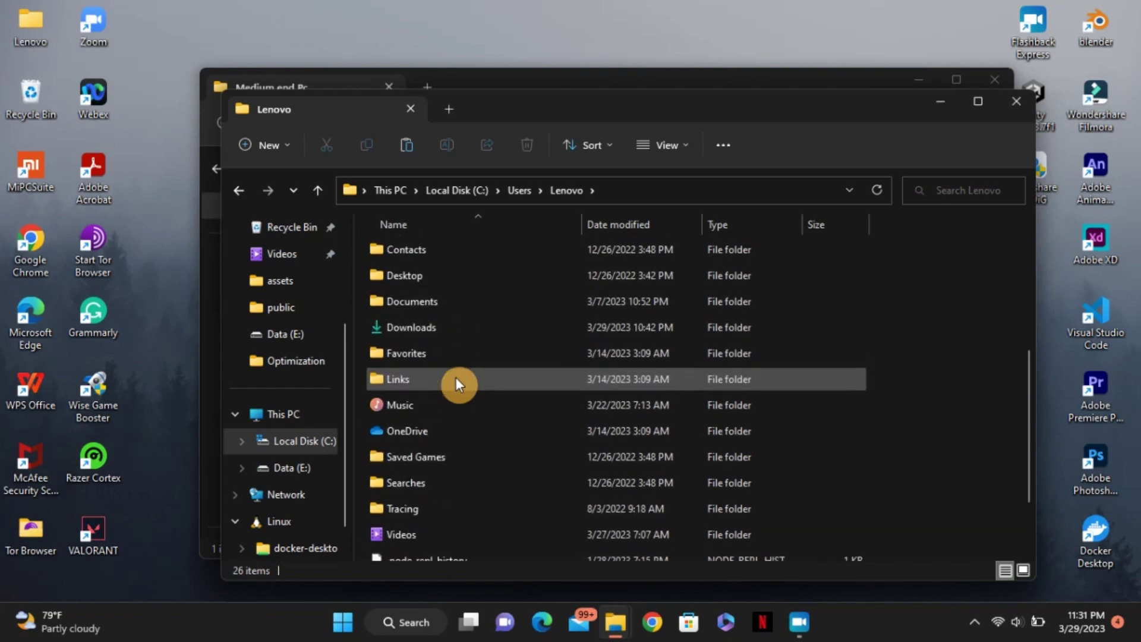
pyautogui.scroll(2, 455, 380)
pyautogui.click(415, 344)
pyautogui.doubleClick(414, 342)
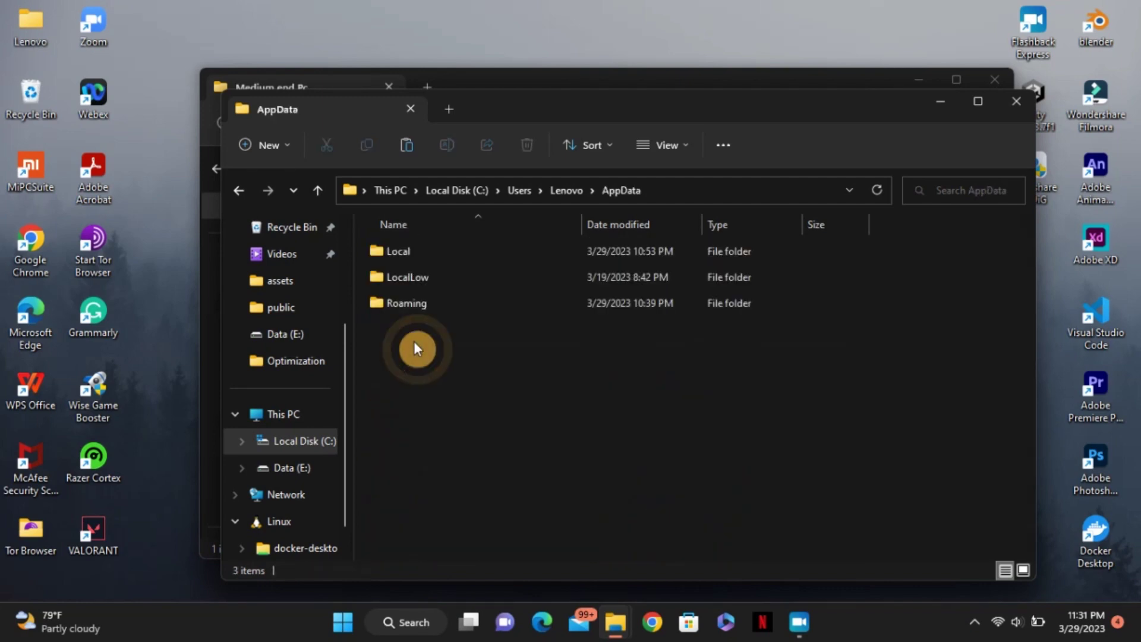
pyautogui.doubleClick(418, 249)
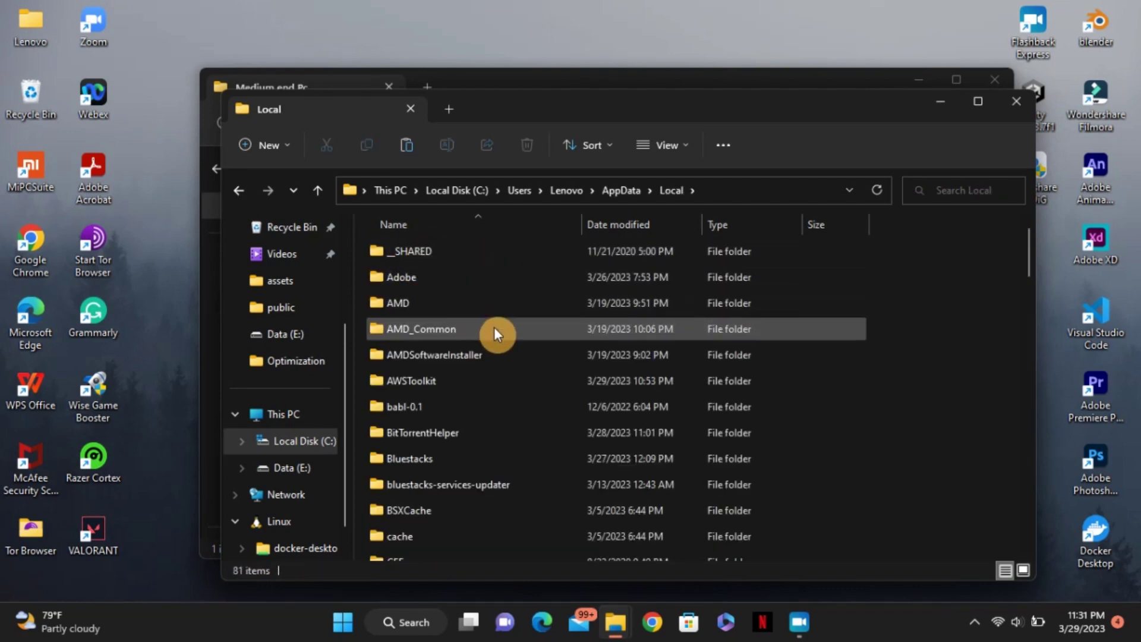
# Open VALORANT\Saved\Config, and inside its account-ID folder ending in "-ap" open the Windows folder
pyautogui.scroll(-13, 493, 327)
pyautogui.scroll(-10, 493, 327)
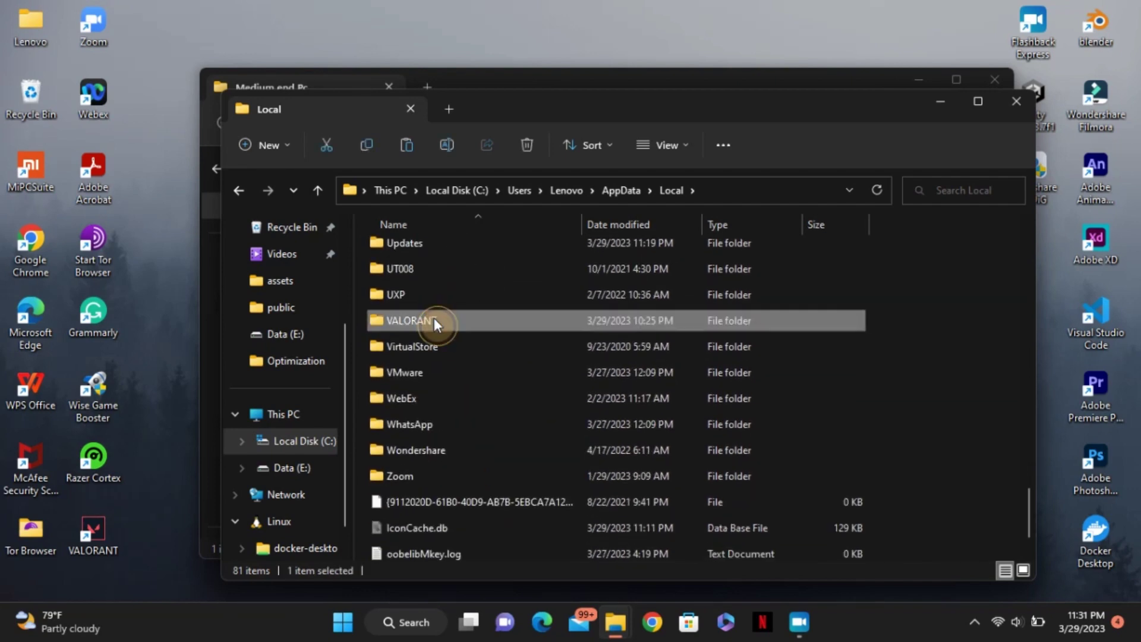
pyautogui.doubleClick(433, 317)
pyautogui.doubleClick(429, 254)
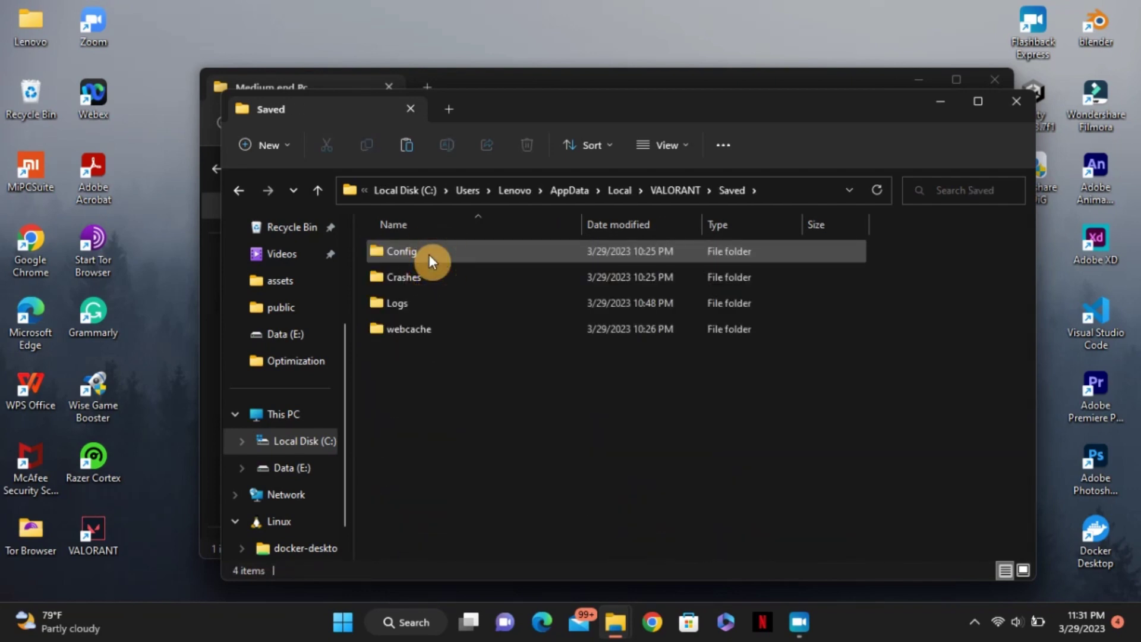
pyautogui.doubleClick(437, 252)
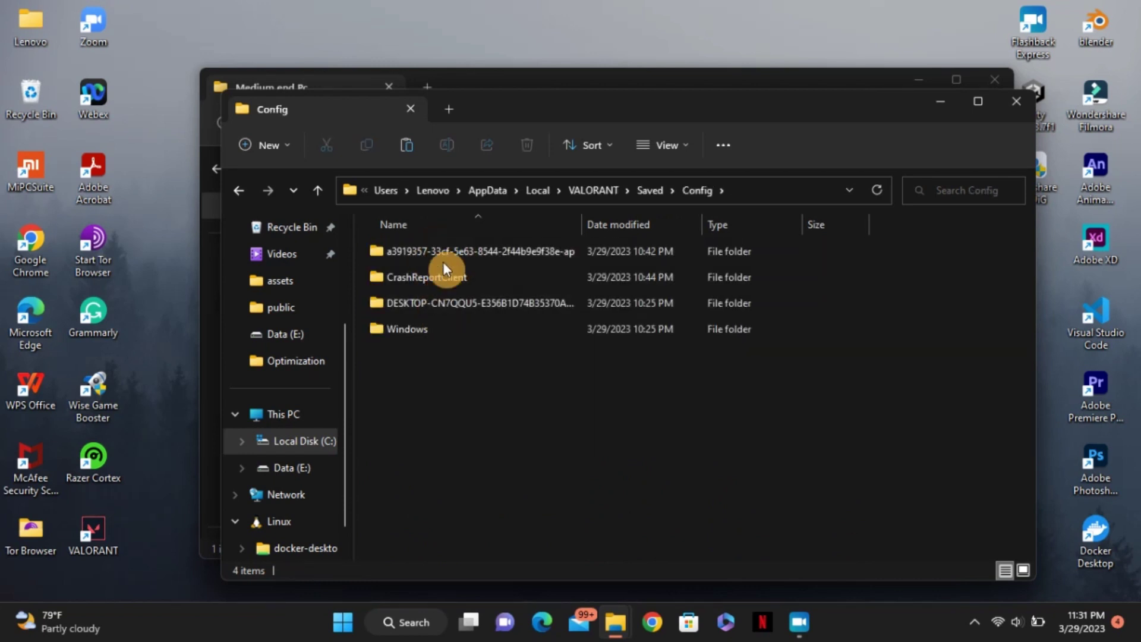
pyautogui.doubleClick(442, 248)
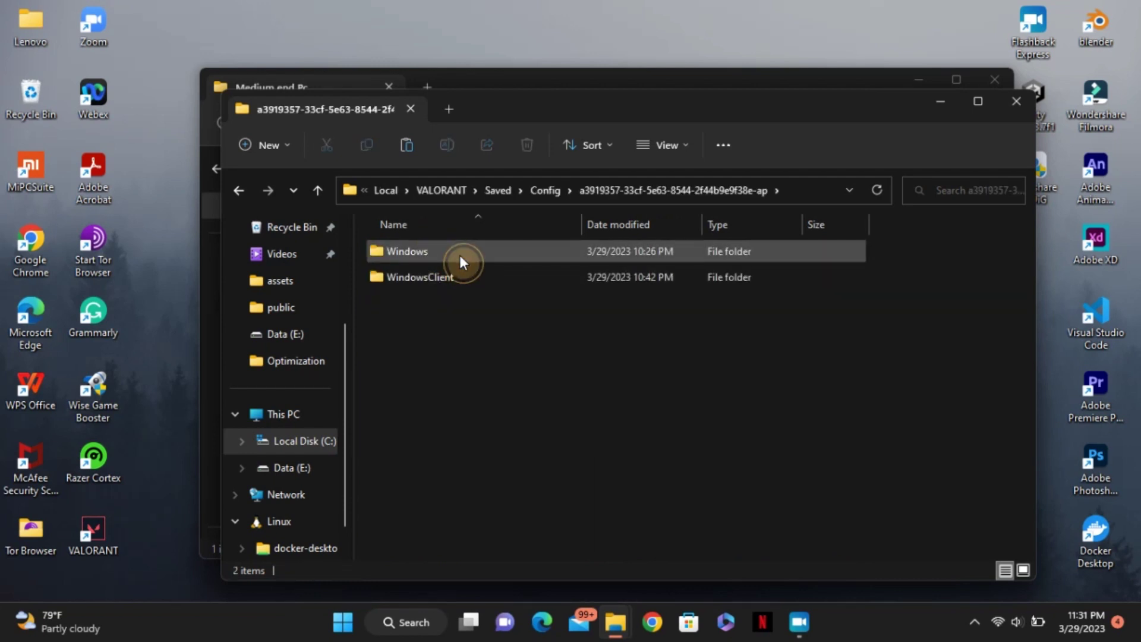
pyautogui.doubleClick(459, 255)
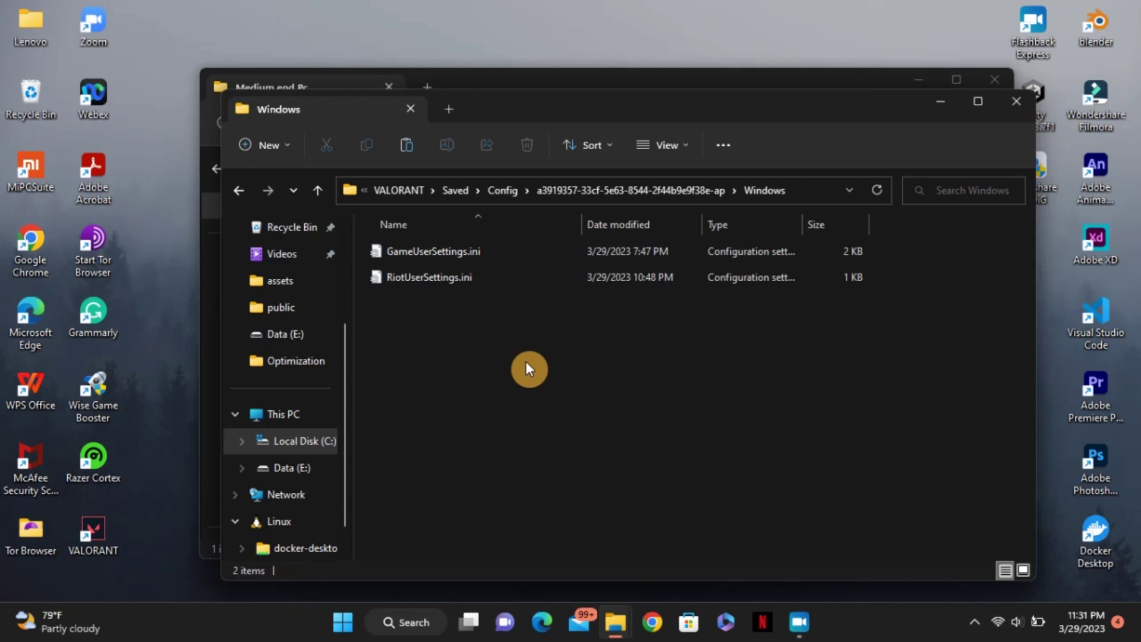
# Paste the copied GameUserSettings.ini over the existing file in the Windows folder and close that window
pyautogui.rightClick(525, 368)
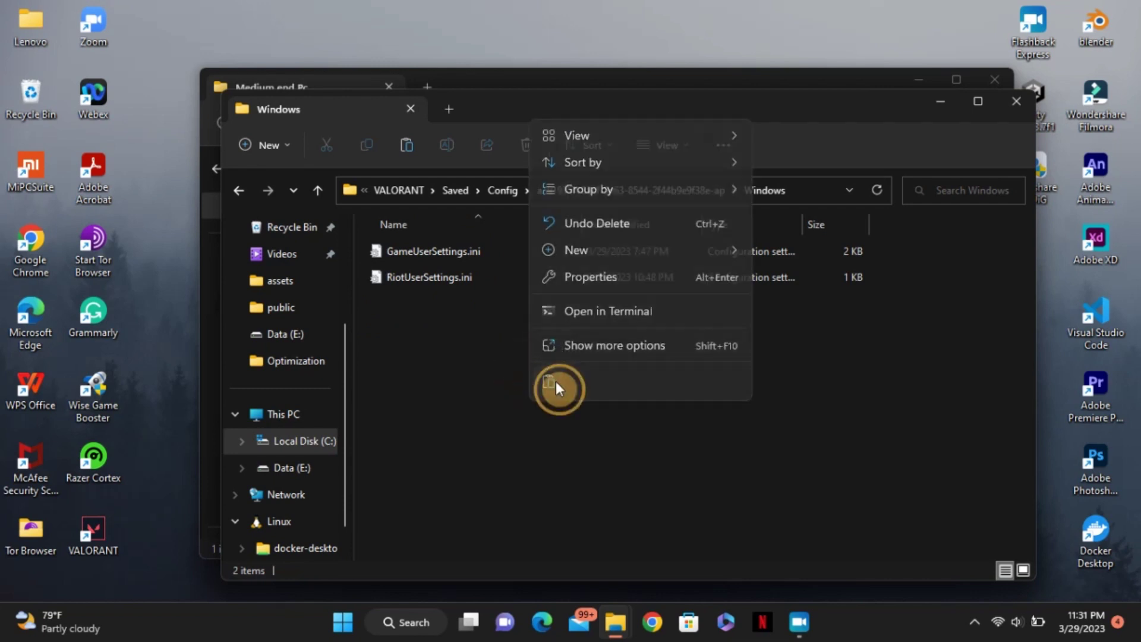
pyautogui.click(556, 384)
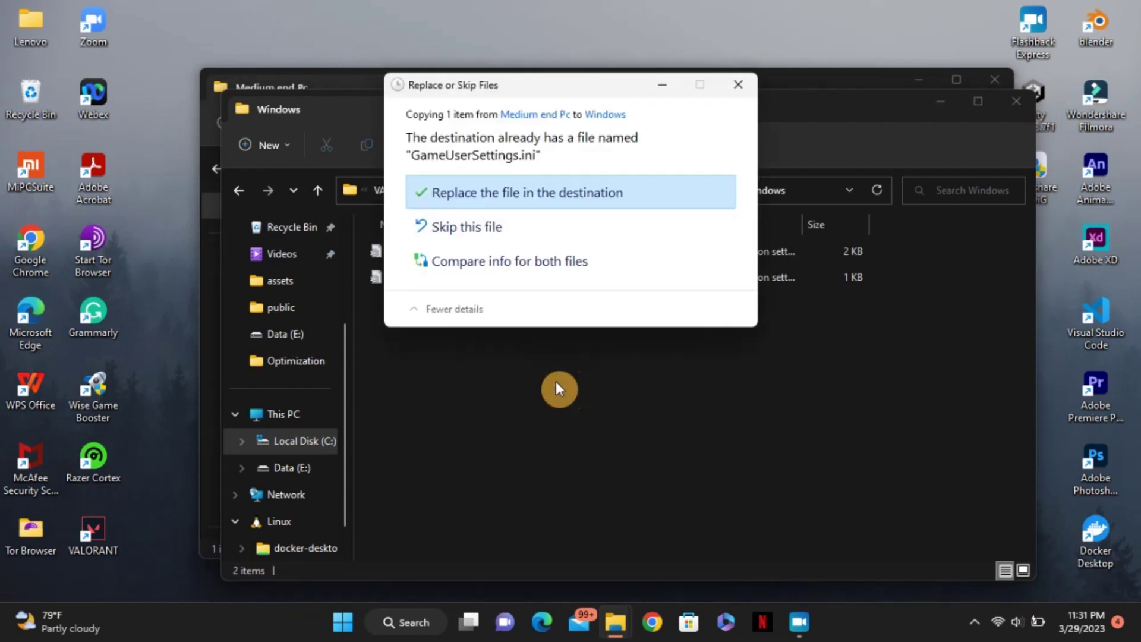
pyautogui.click(542, 204)
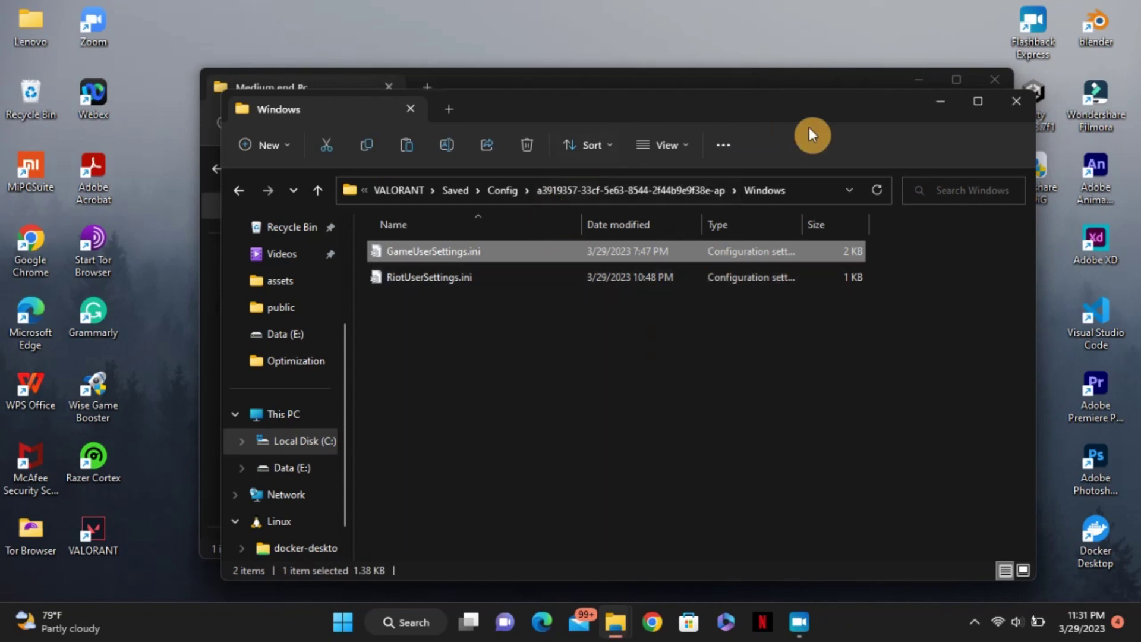
pyautogui.click(1014, 107)
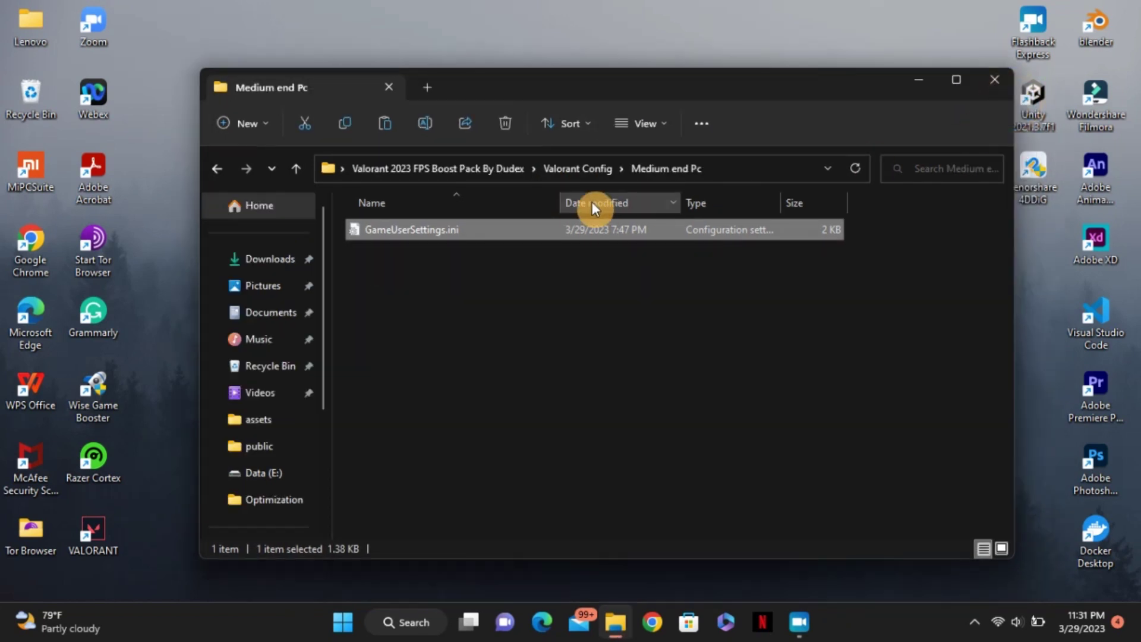
# Add High Priority.reg from the boost pack's Valorant Piority folder to the registry
pyautogui.click(498, 169)
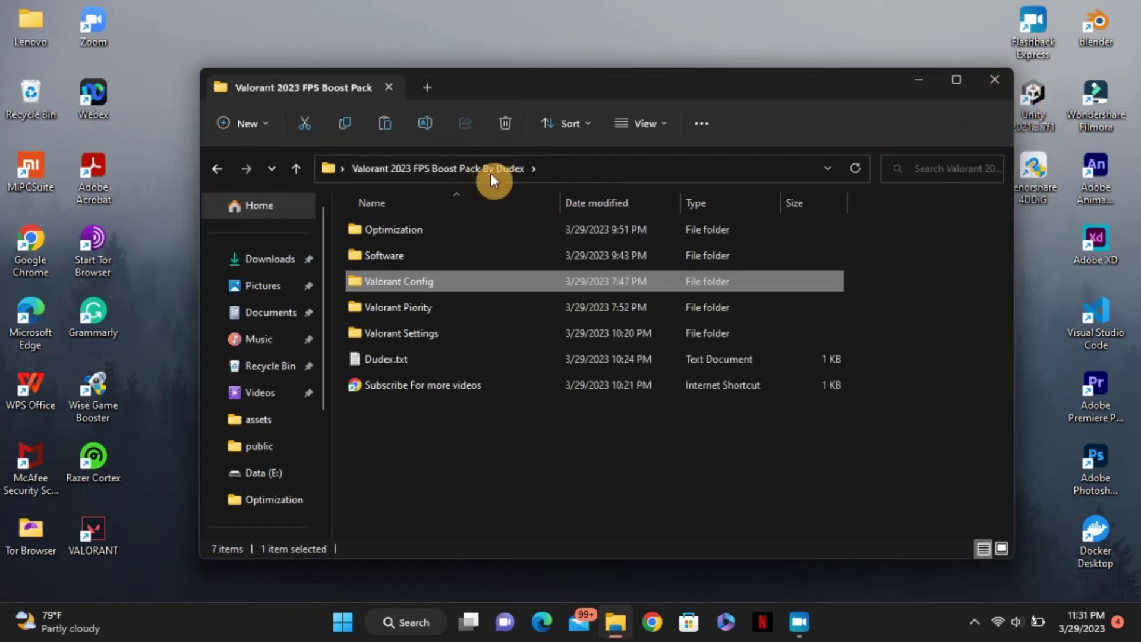
pyautogui.doubleClick(364, 311)
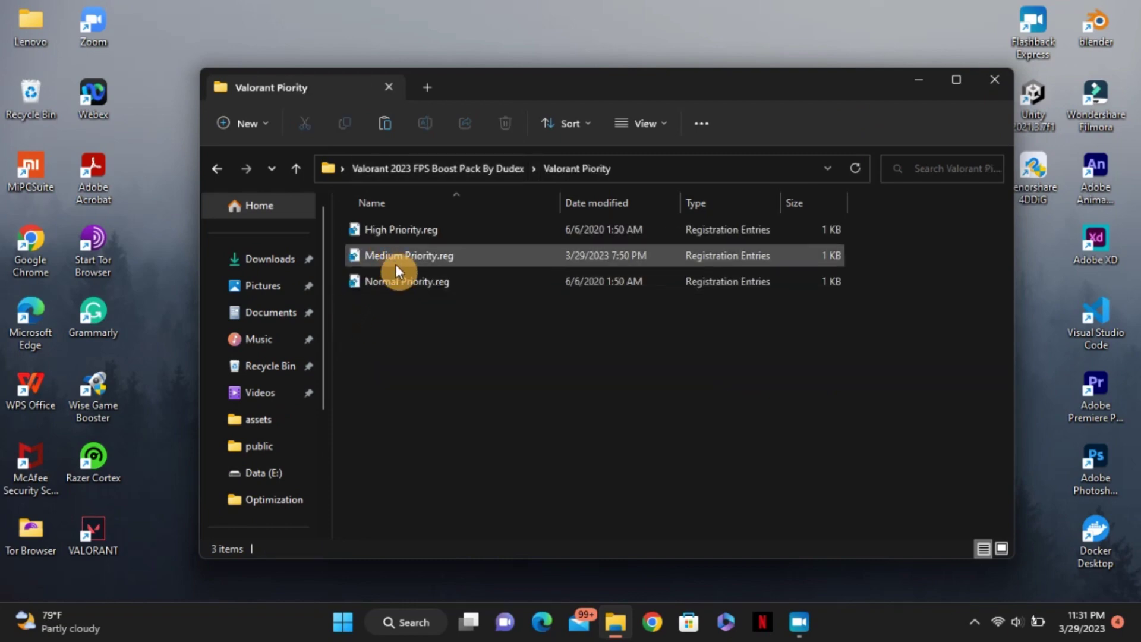
pyautogui.click(396, 229)
pyautogui.doubleClick(395, 229)
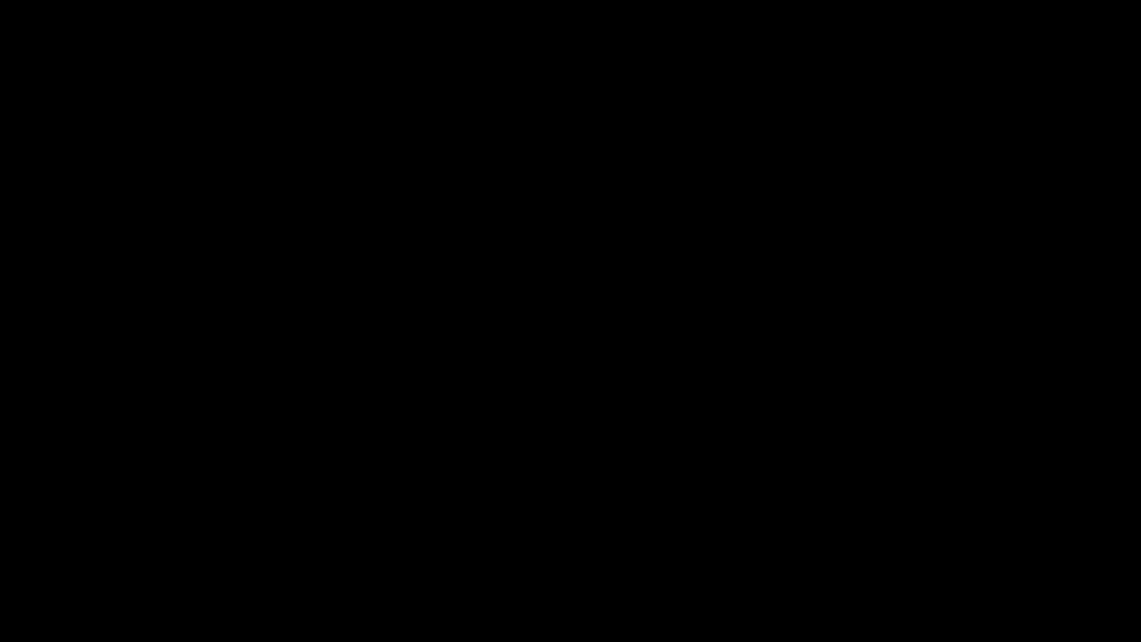
pyautogui.click(467, 437)
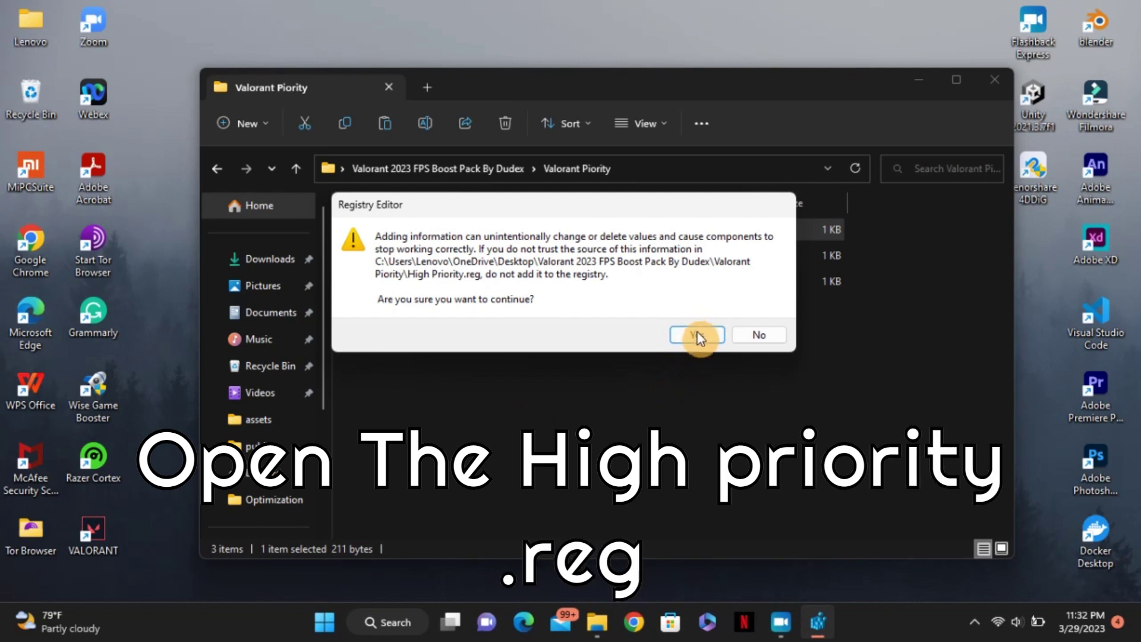
pyautogui.click(697, 334)
pyautogui.click(739, 321)
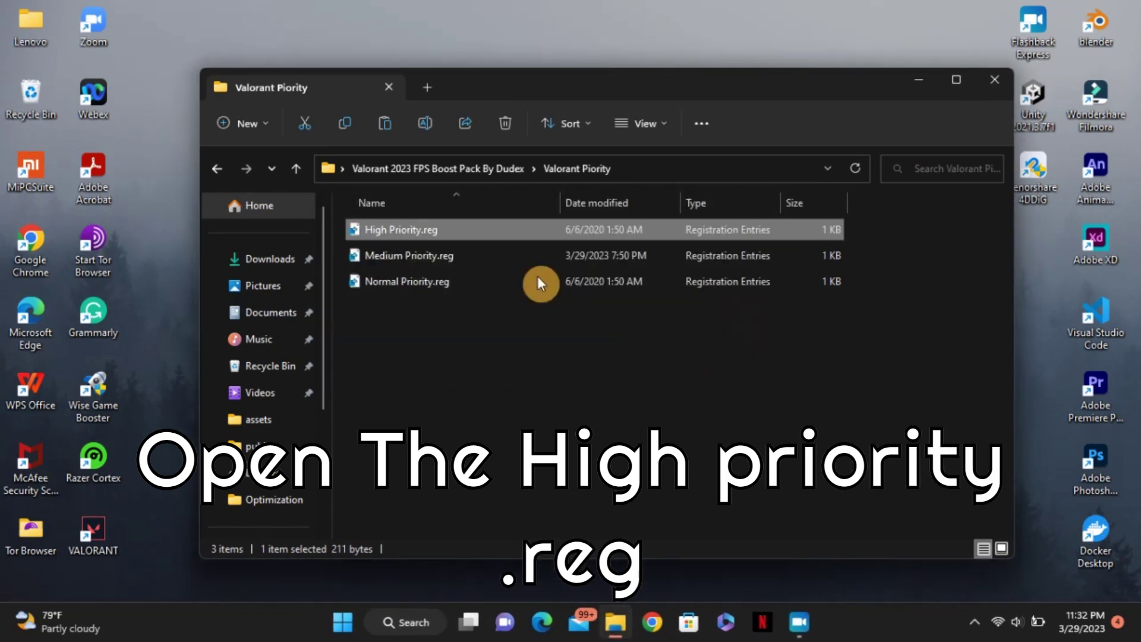
# Look at the contents of the boost pack's Valorant Settings folder and return to the pack's main folder
pyautogui.click(498, 166)
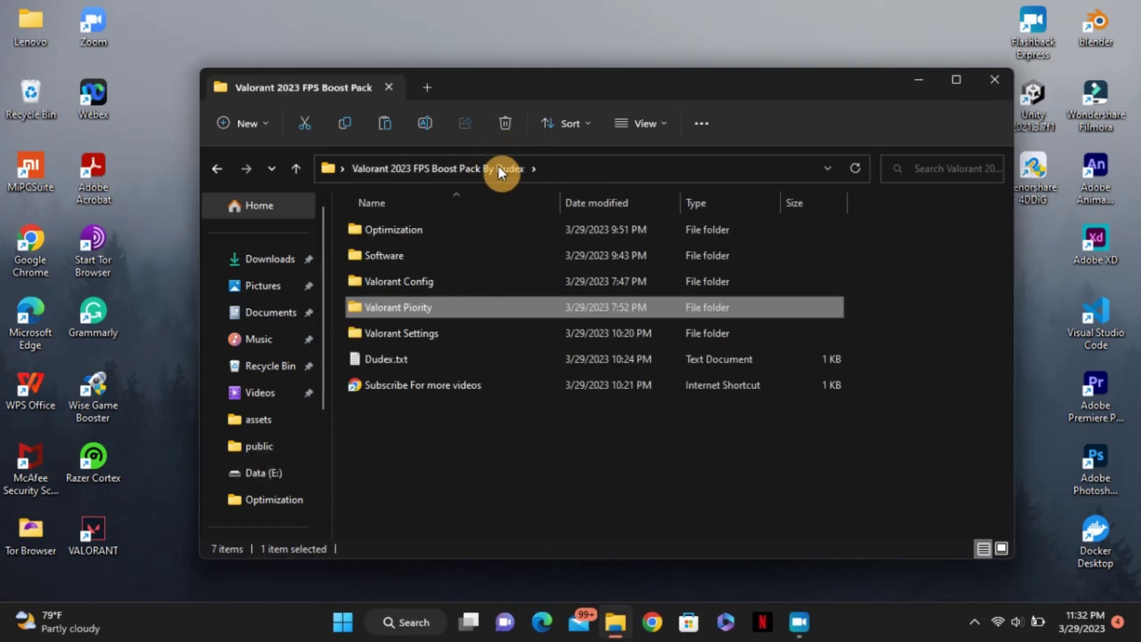
pyautogui.doubleClick(403, 331)
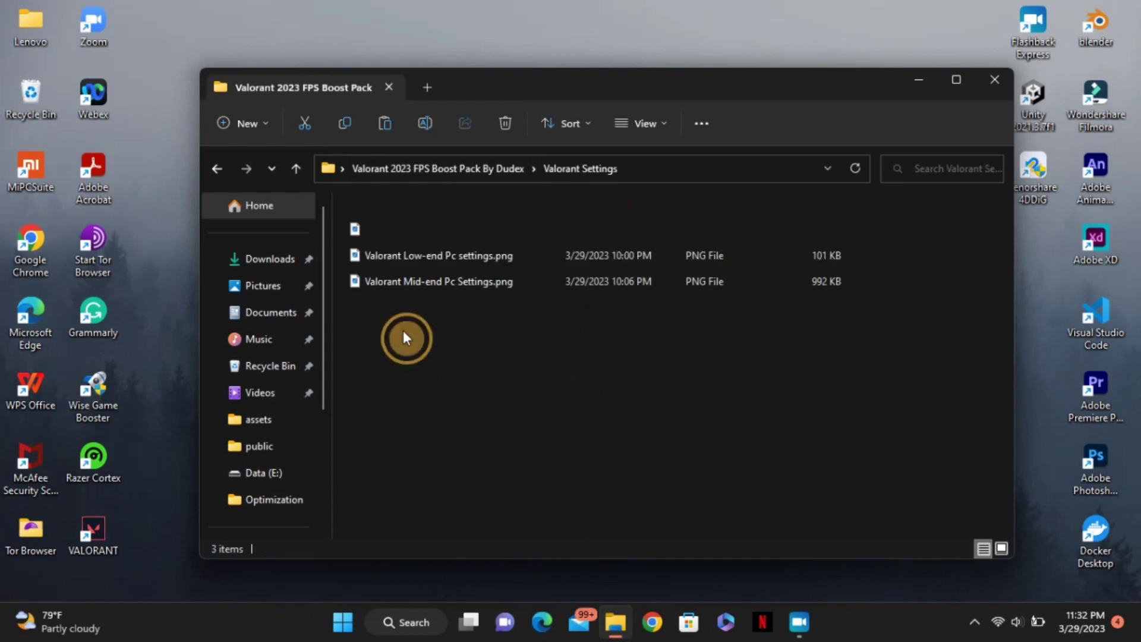
pyautogui.click(480, 168)
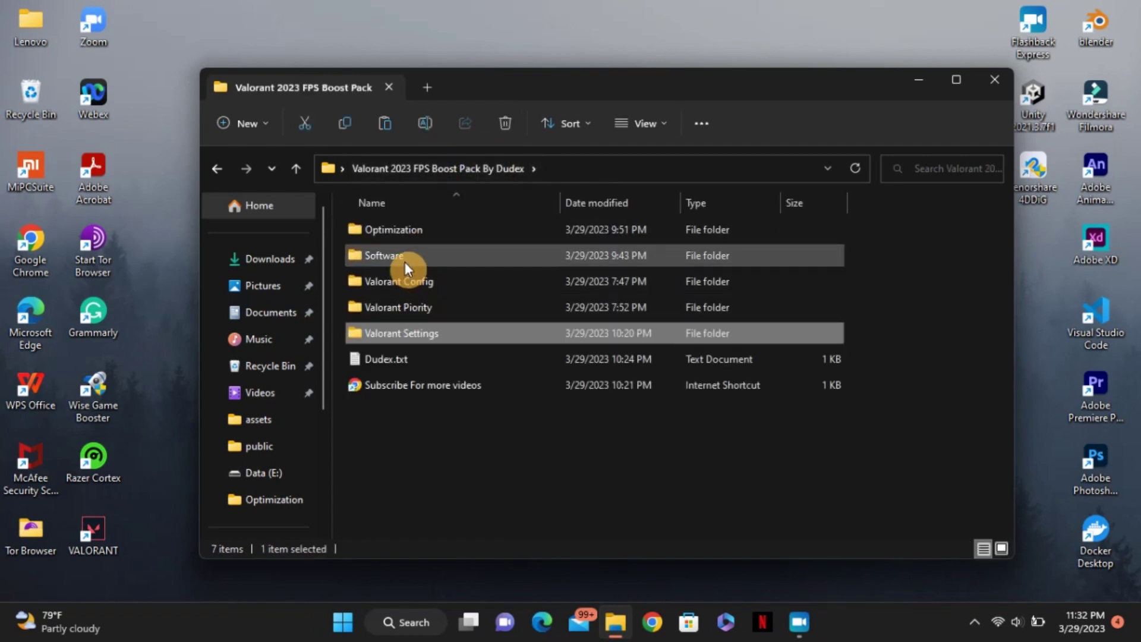
# Open the pack's Optimization folder and add AllowGameDVR.reg to the registry
pyautogui.doubleClick(405, 236)
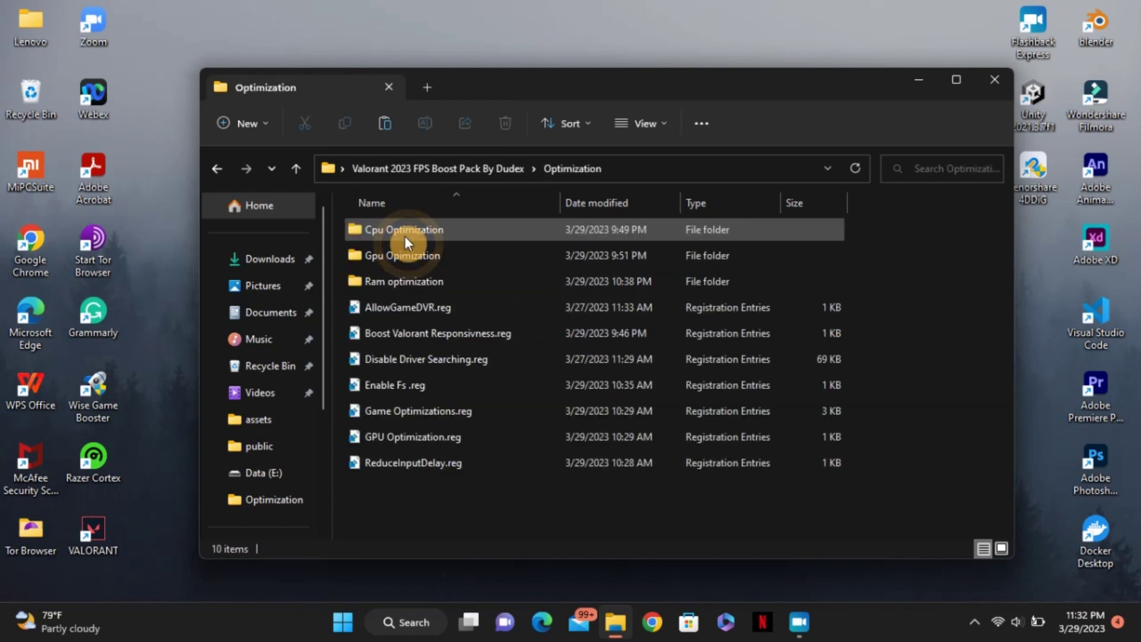
pyautogui.click(416, 309)
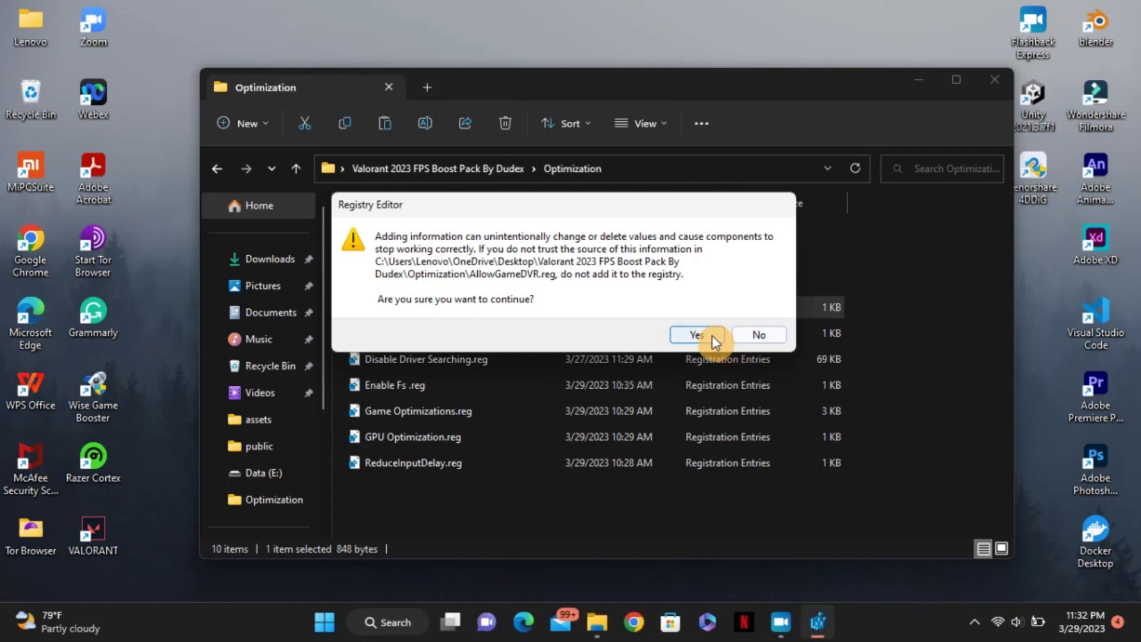
pyautogui.click(711, 335)
pyautogui.click(745, 319)
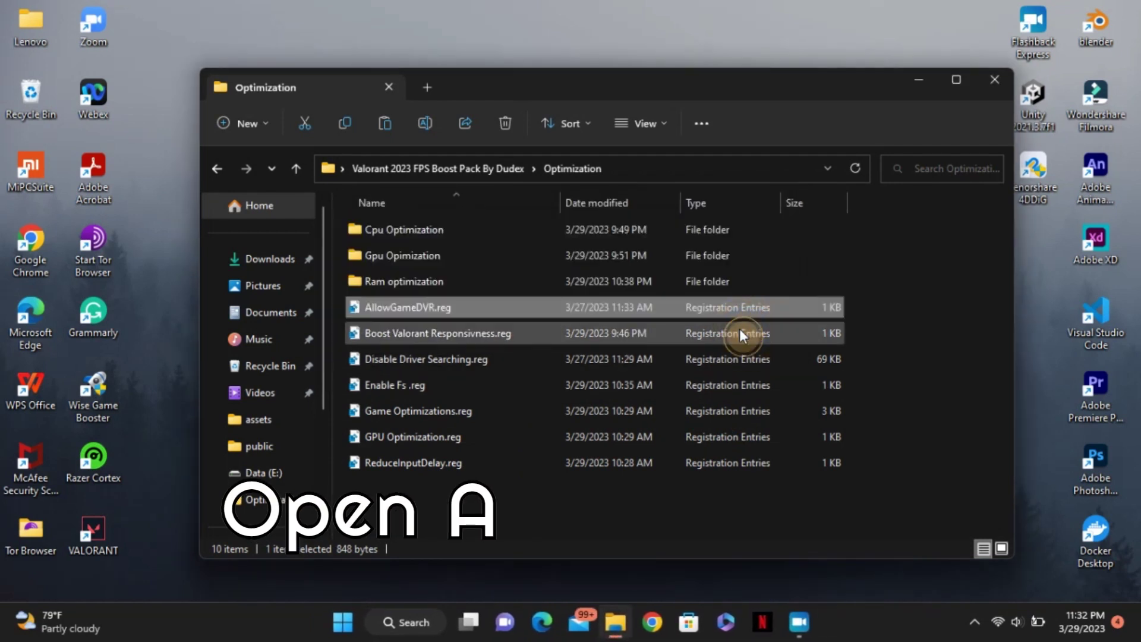
# Add Boost Valorant Responsivness.reg from the Optimization folder to the registry
pyautogui.press('Down')
pyautogui.press('Return')
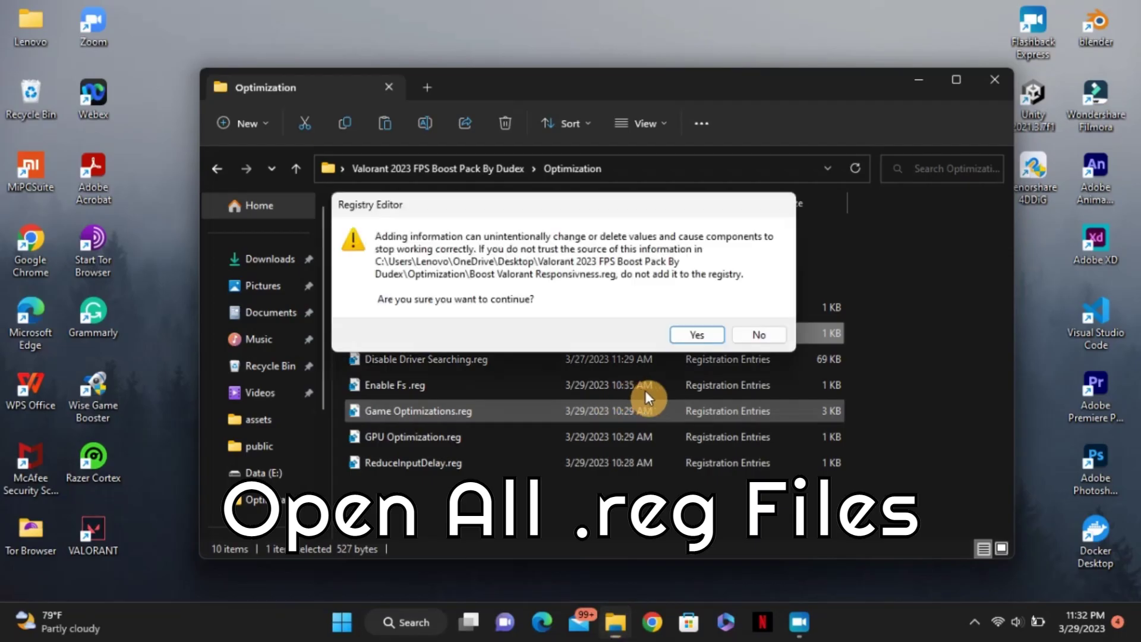
pyautogui.click(685, 337)
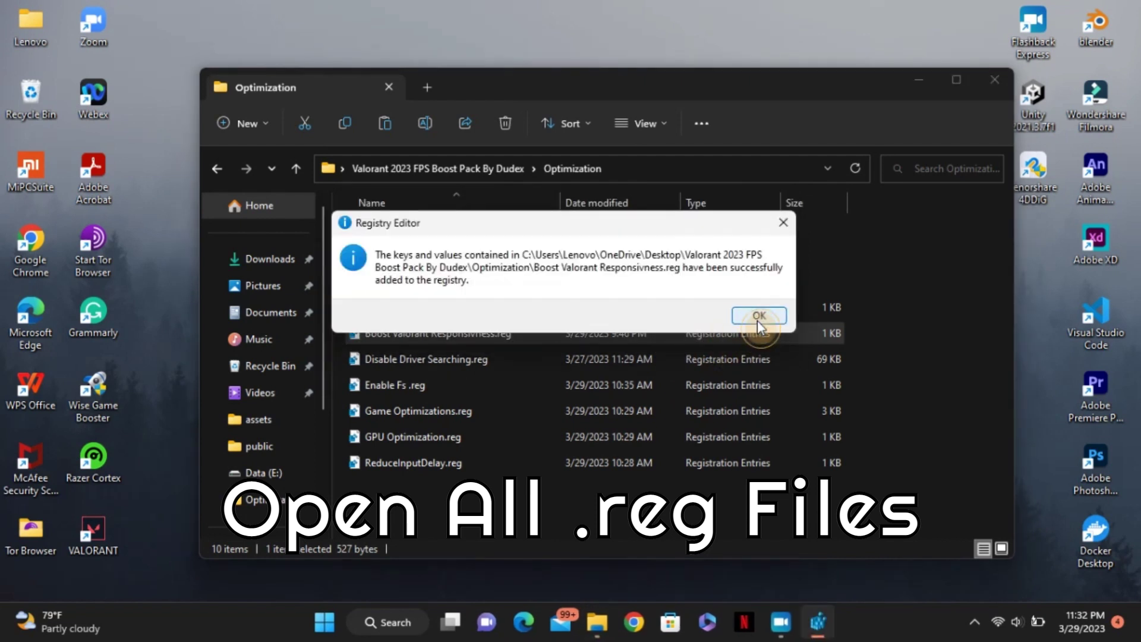
pyautogui.click(756, 320)
# Add Disable Driver Searching.reg from the Optimization folder to the registry
pyautogui.click(723, 358)
pyautogui.press('Up')
pyautogui.press('Return')
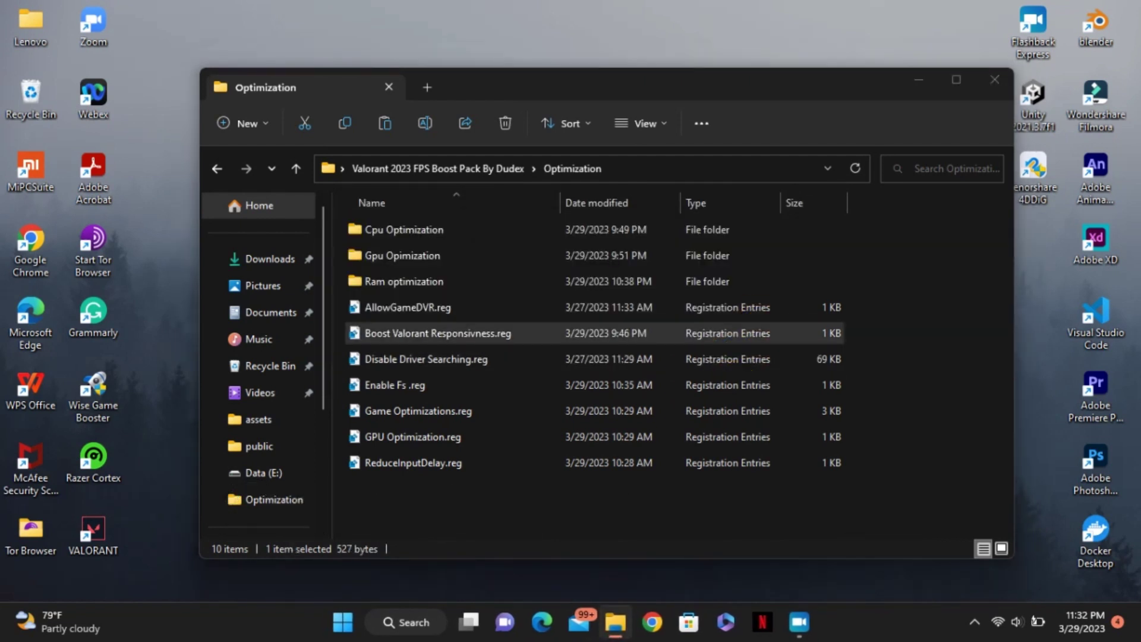
pyautogui.press('Down')
pyautogui.press('Return')
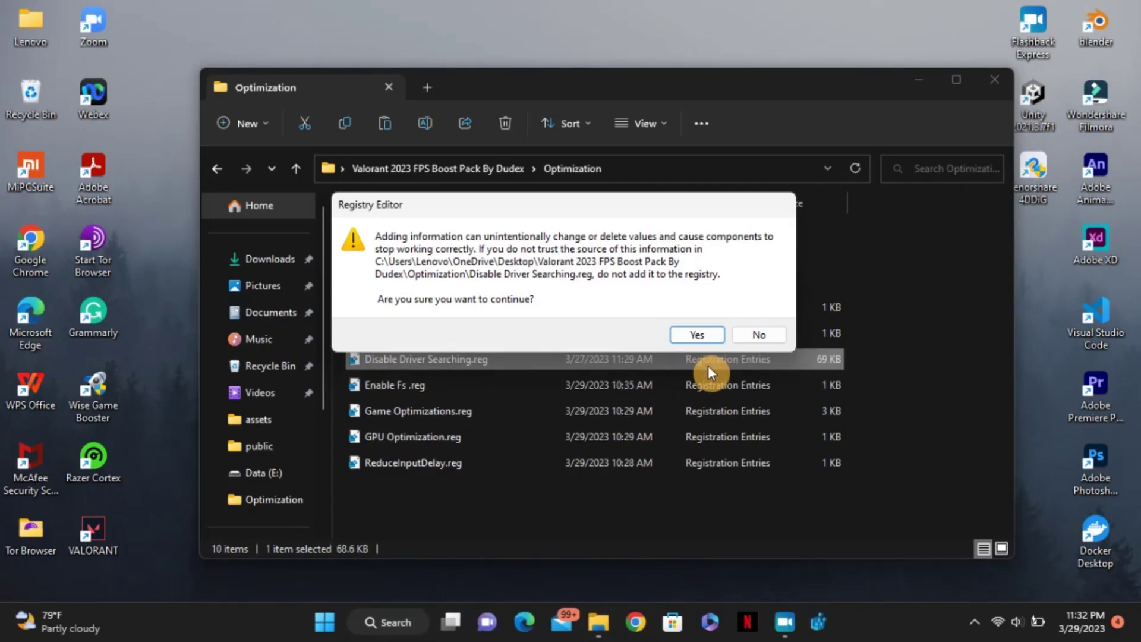
pyautogui.click(718, 333)
pyautogui.click(746, 321)
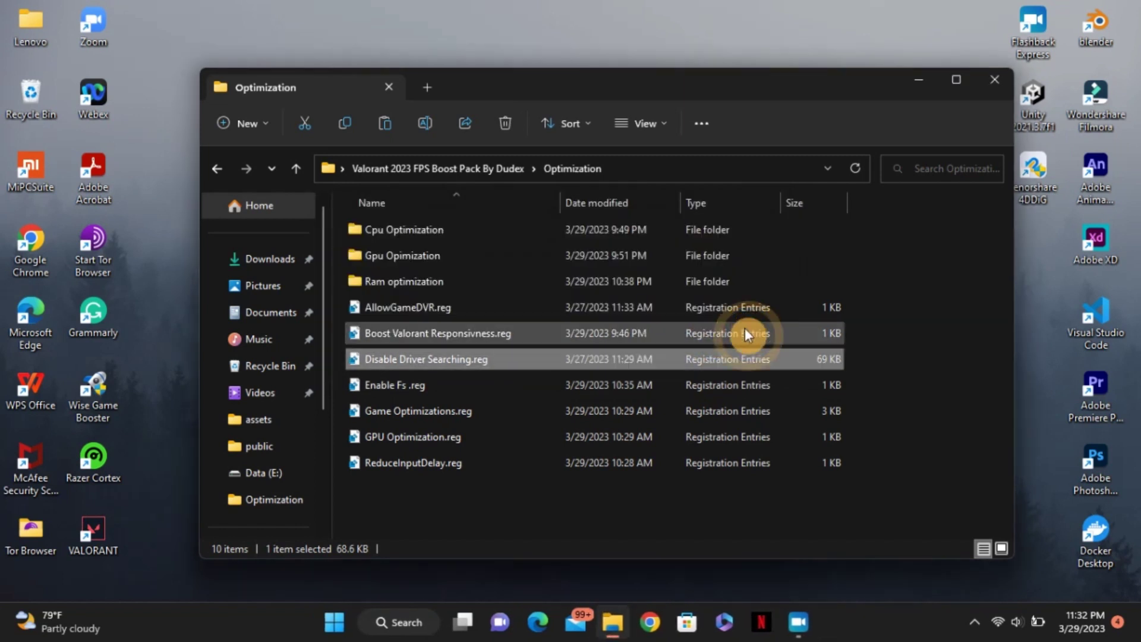
# Add Enable Fs .reg from the Optimization folder to the registry
pyautogui.click(737, 381)
pyautogui.press('Up')
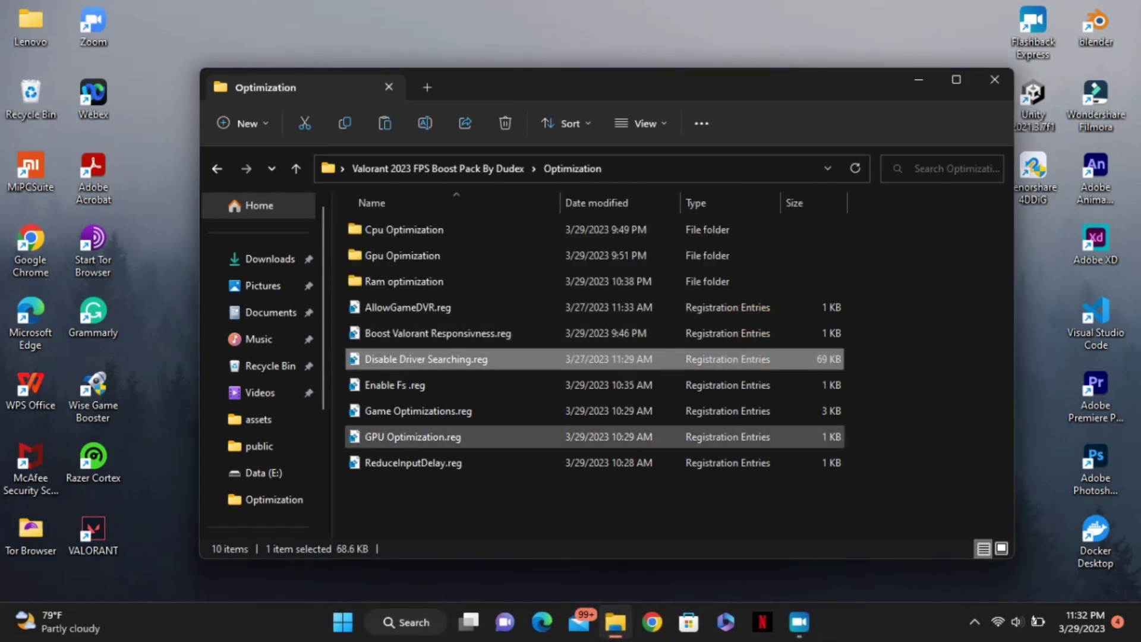
pyautogui.press('Down')
pyautogui.press('Return')
pyautogui.click(694, 341)
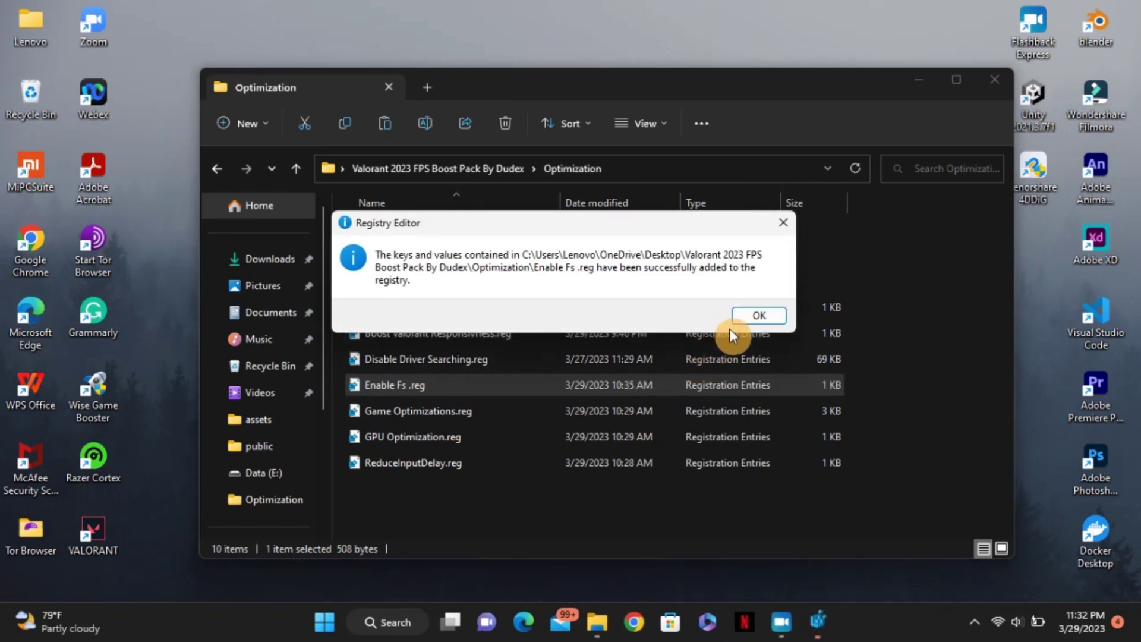
pyautogui.click(755, 316)
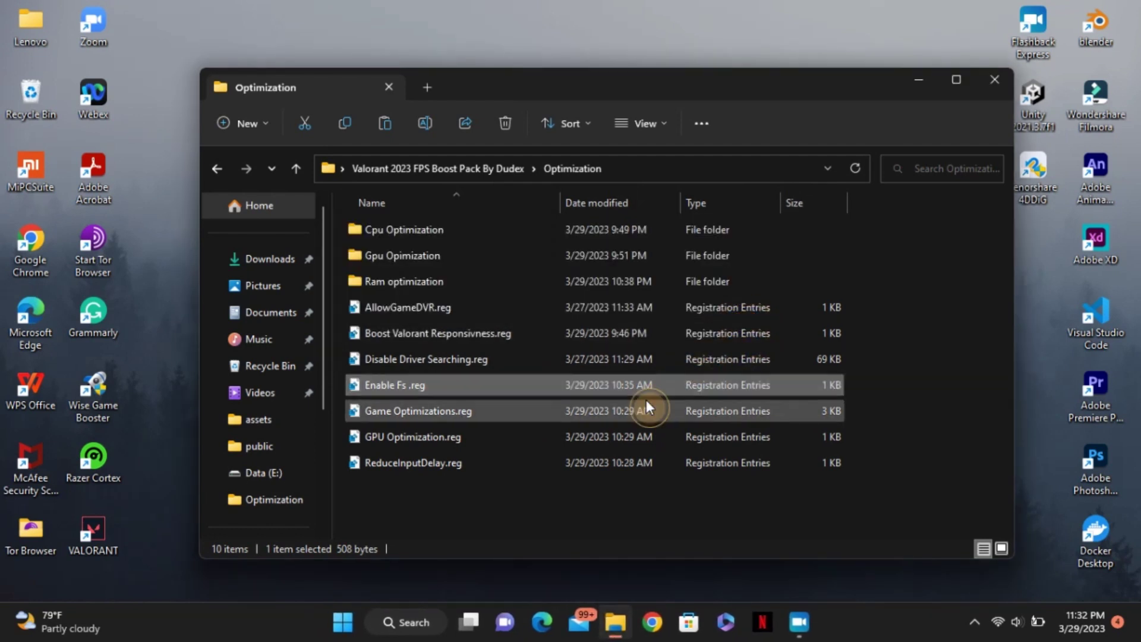
# Add Game Optimizations.reg from the Optimization folder to the registry
pyautogui.doubleClick(681, 409)
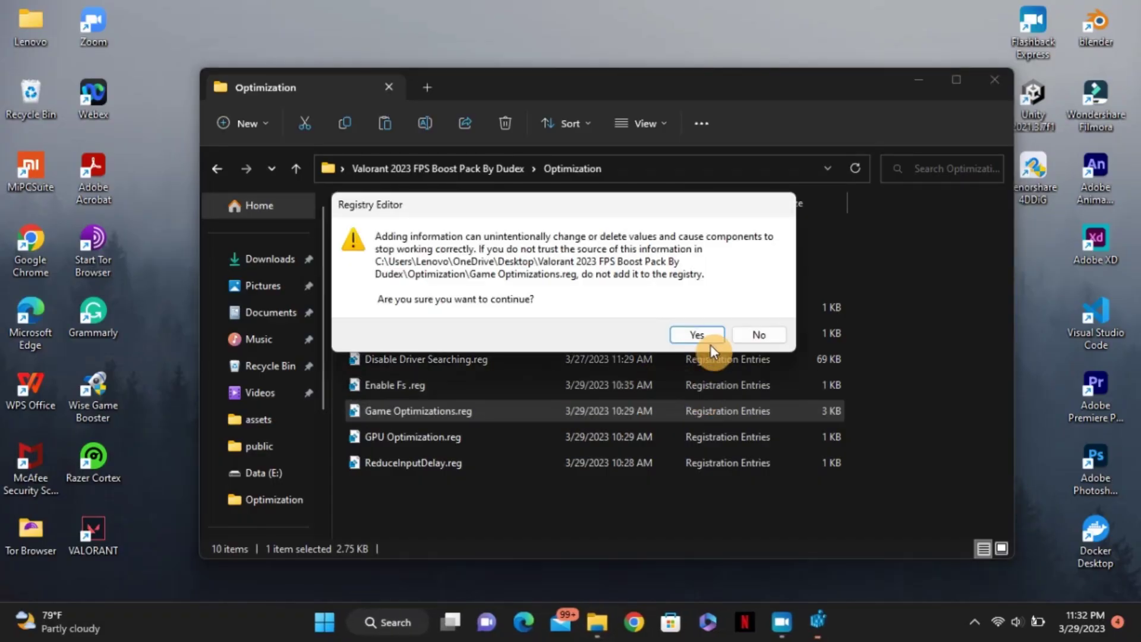
pyautogui.click(708, 338)
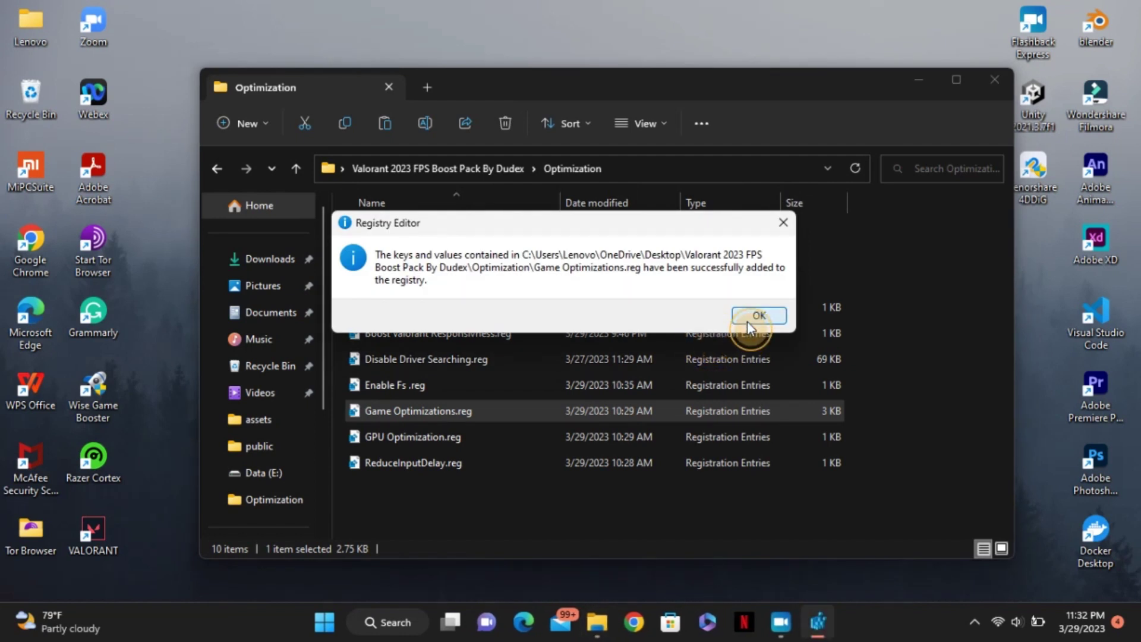
pyautogui.click(747, 319)
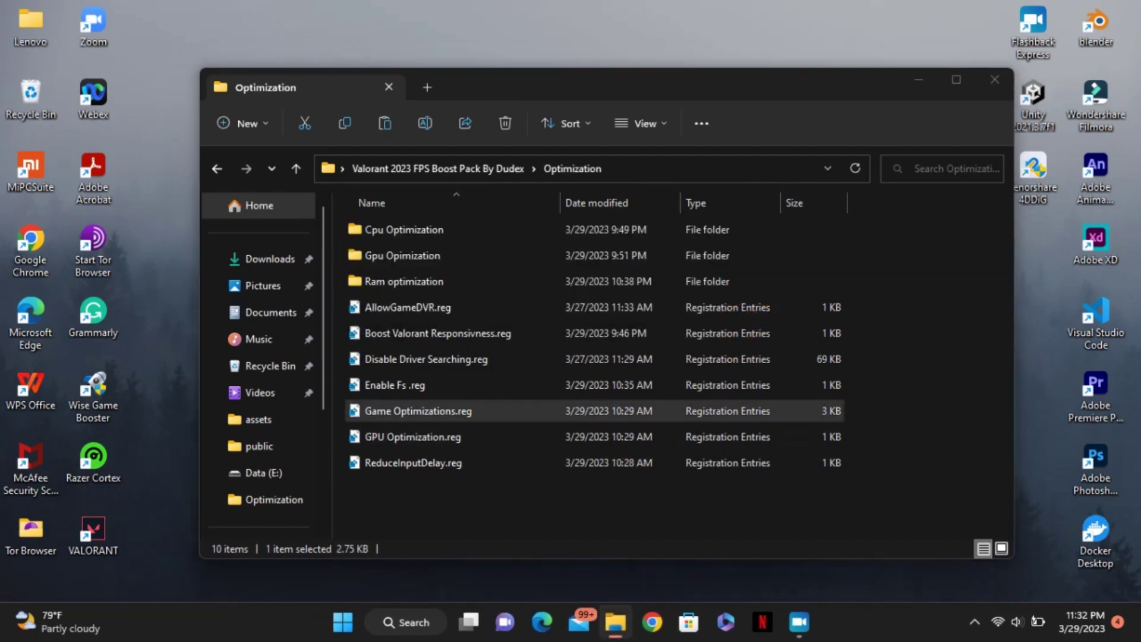
# Add GPU Optimization.reg from the Optimization folder to the registry
pyautogui.doubleClick(511, 439)
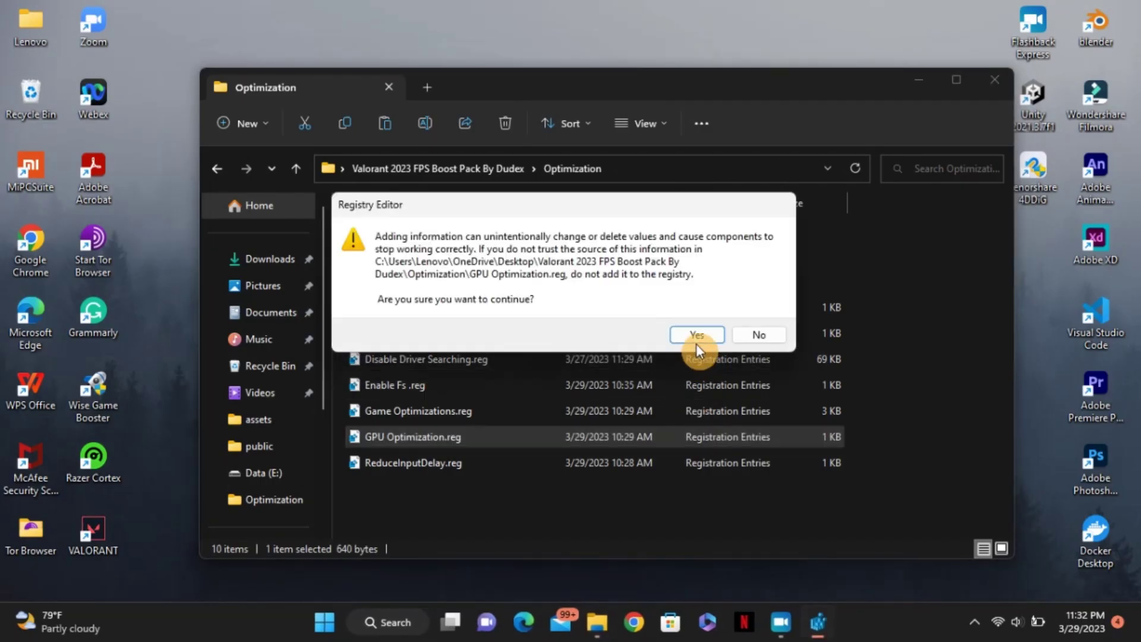
pyautogui.click(698, 334)
pyautogui.click(746, 315)
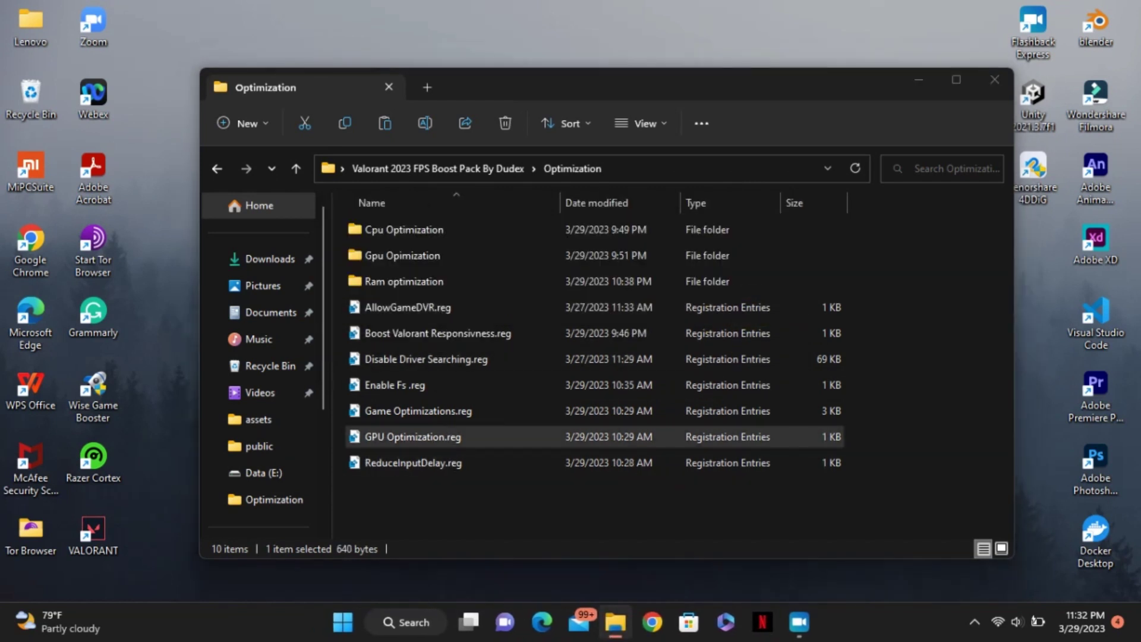
# Add ReduceInputDelay.reg from the Optimization folder to the registry
pyautogui.doubleClick(534, 454)
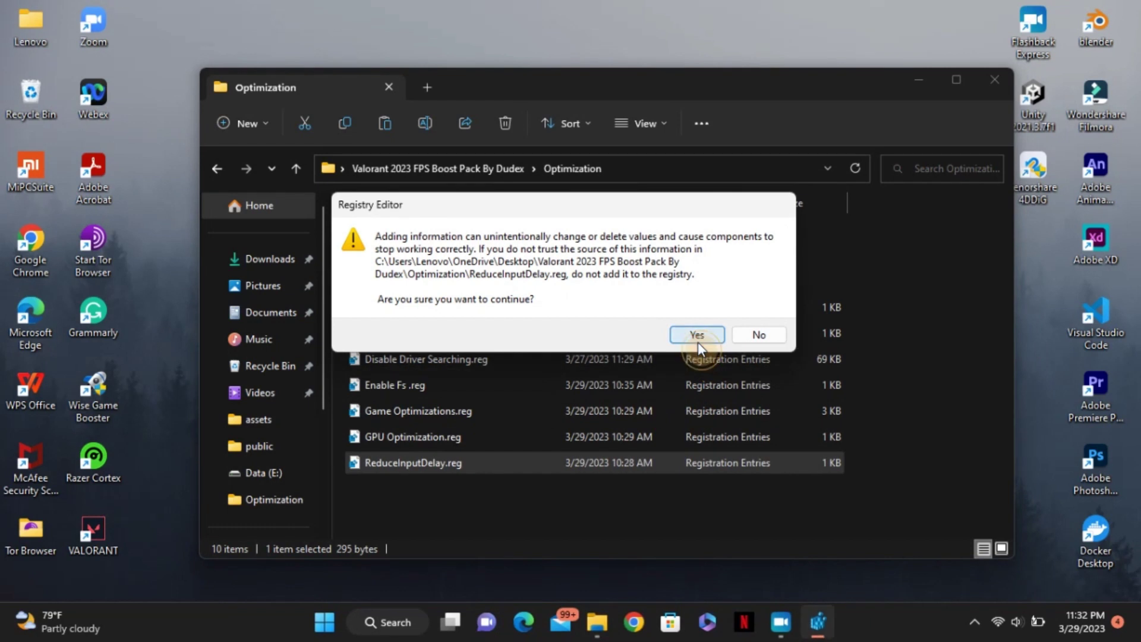
pyautogui.click(694, 334)
pyautogui.click(746, 316)
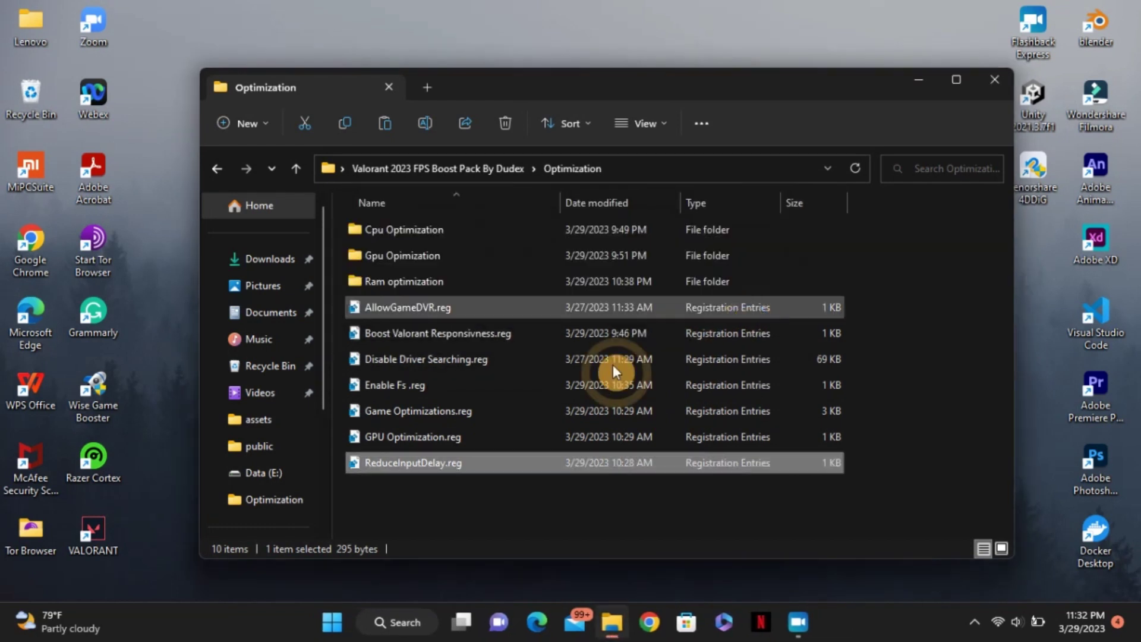
# Open the Ram optimization subfolder and add the 6 GB.reg file to the registry
pyautogui.click(491, 280)
pyautogui.doubleClick(492, 280)
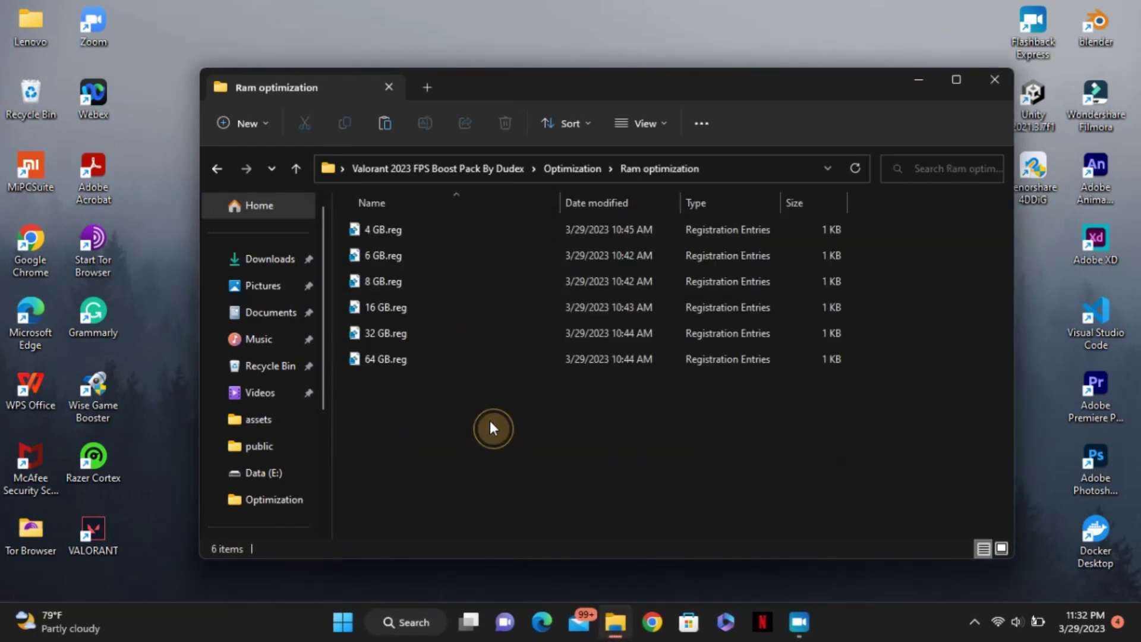
pyautogui.moveTo(489, 419); pyautogui.dragTo(519, 173)
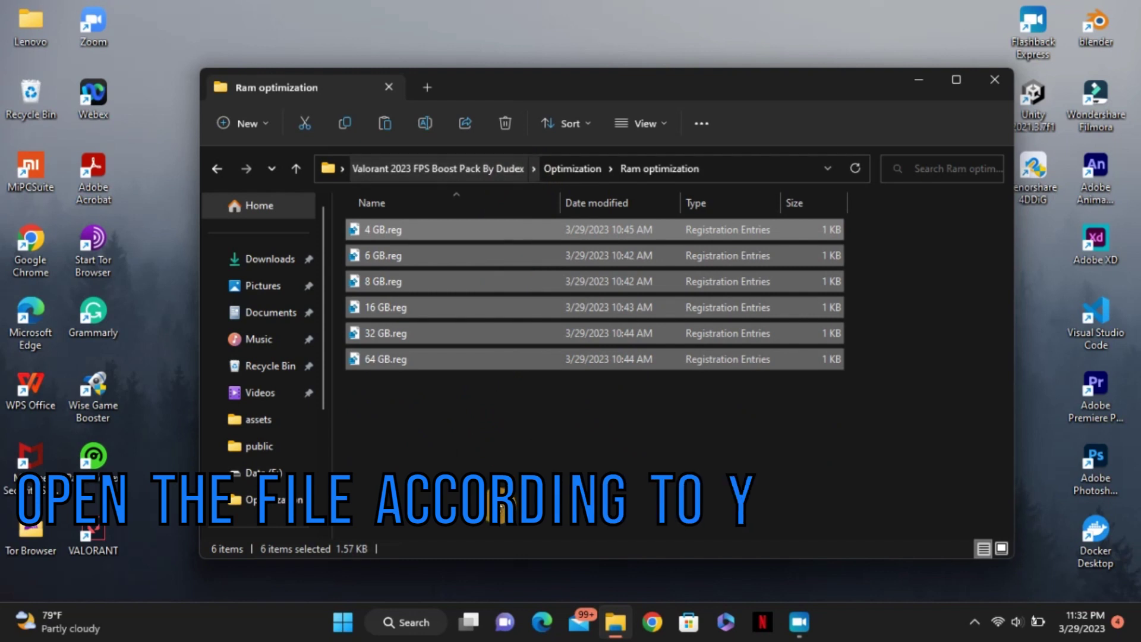
pyautogui.click(502, 419)
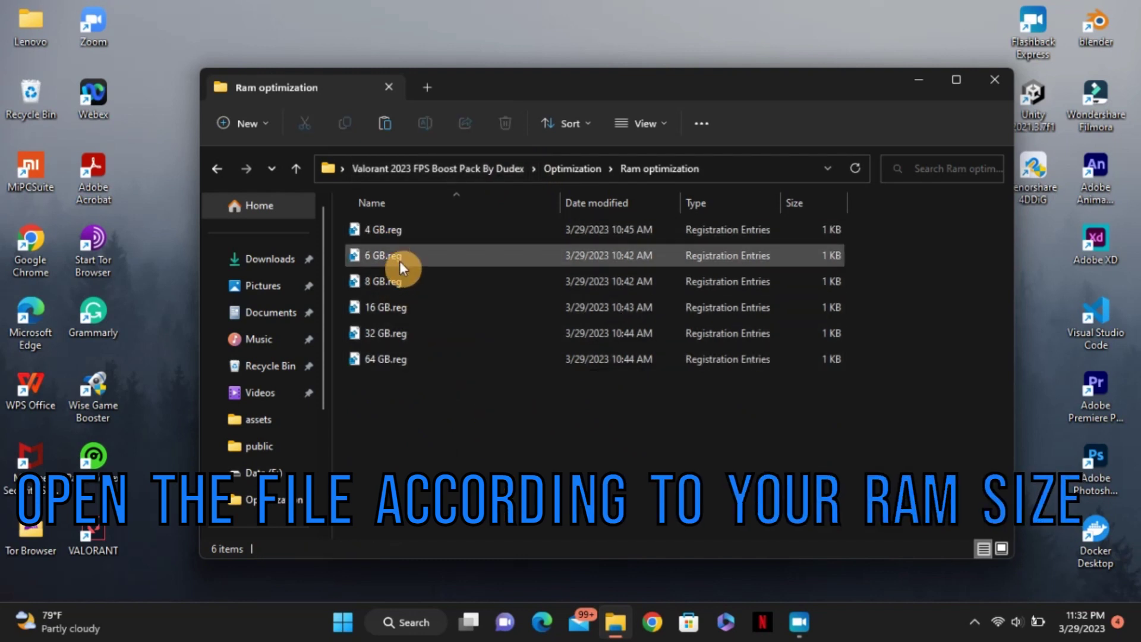
pyautogui.click(399, 261)
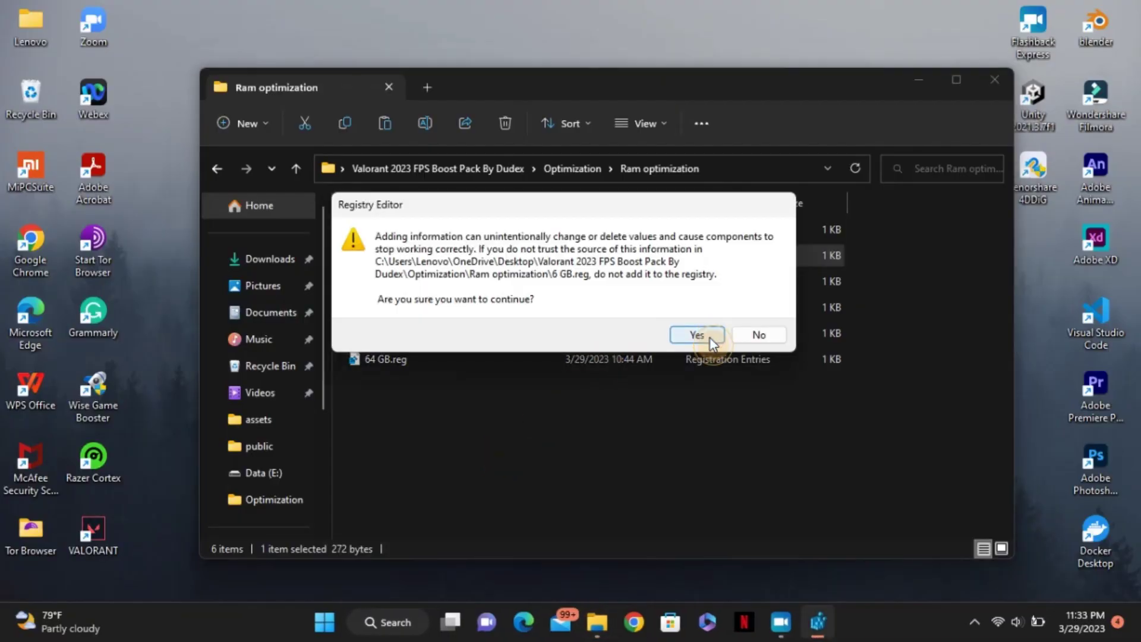
pyautogui.click(711, 337)
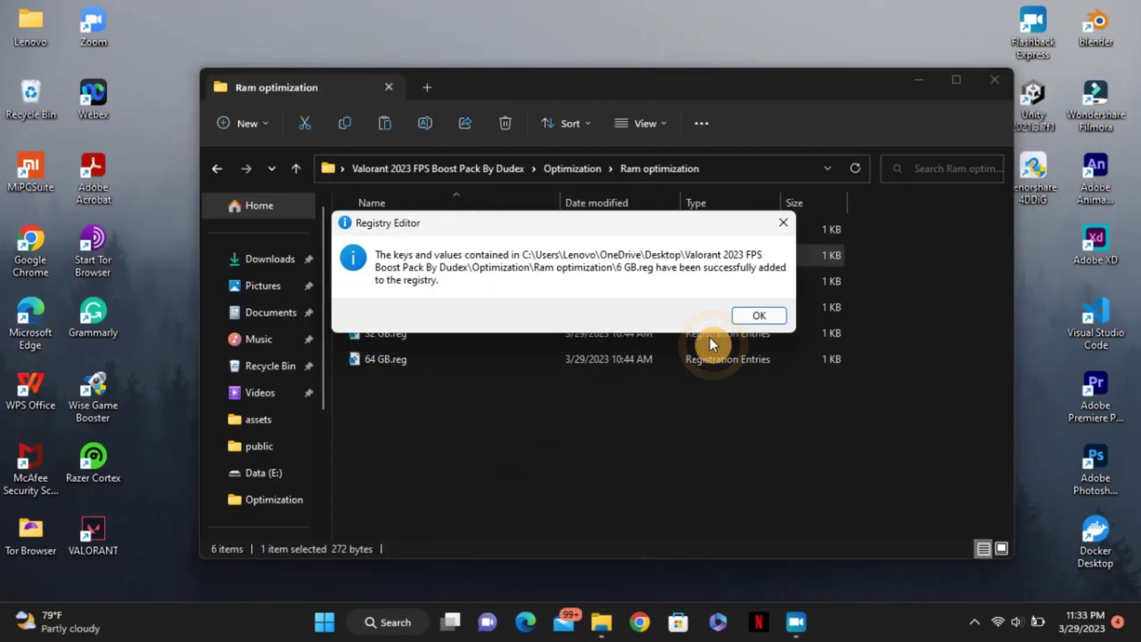
pyautogui.click(751, 315)
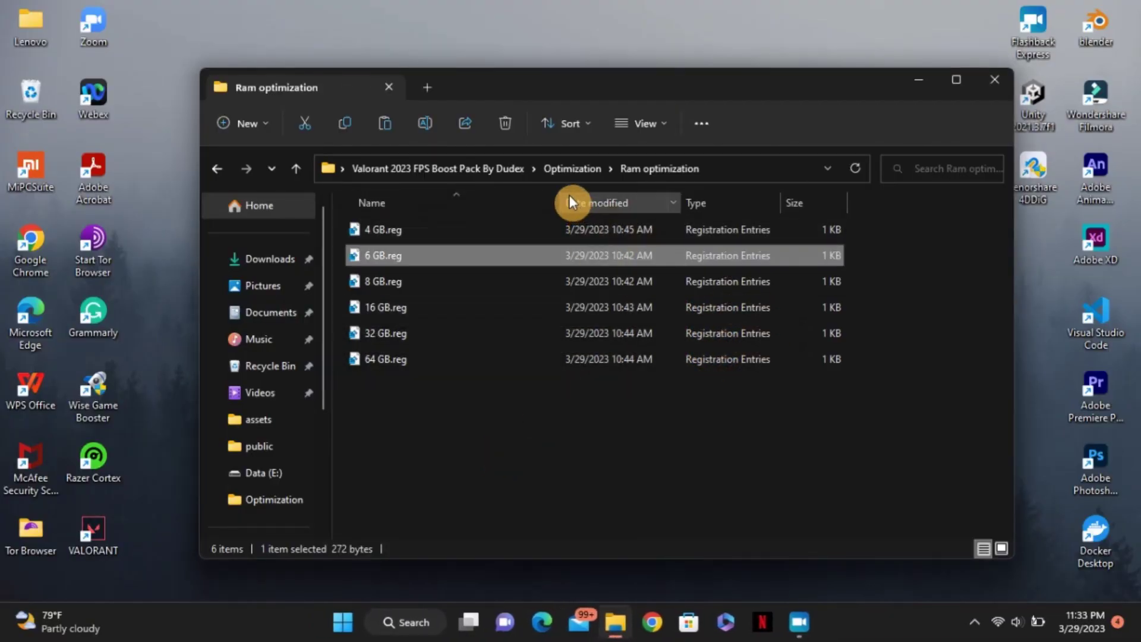
# In the AMD subfolder of Gpu Opimization, add AMD.reg to the registry and view the AMD settings.png image
pyautogui.click(566, 171)
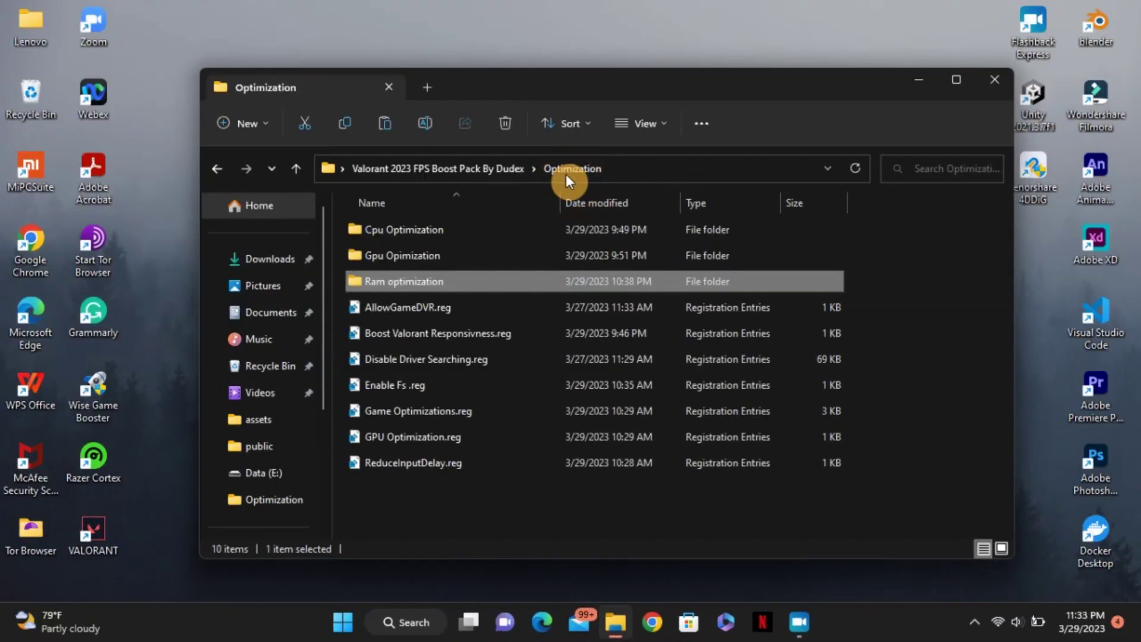
pyautogui.doubleClick(444, 254)
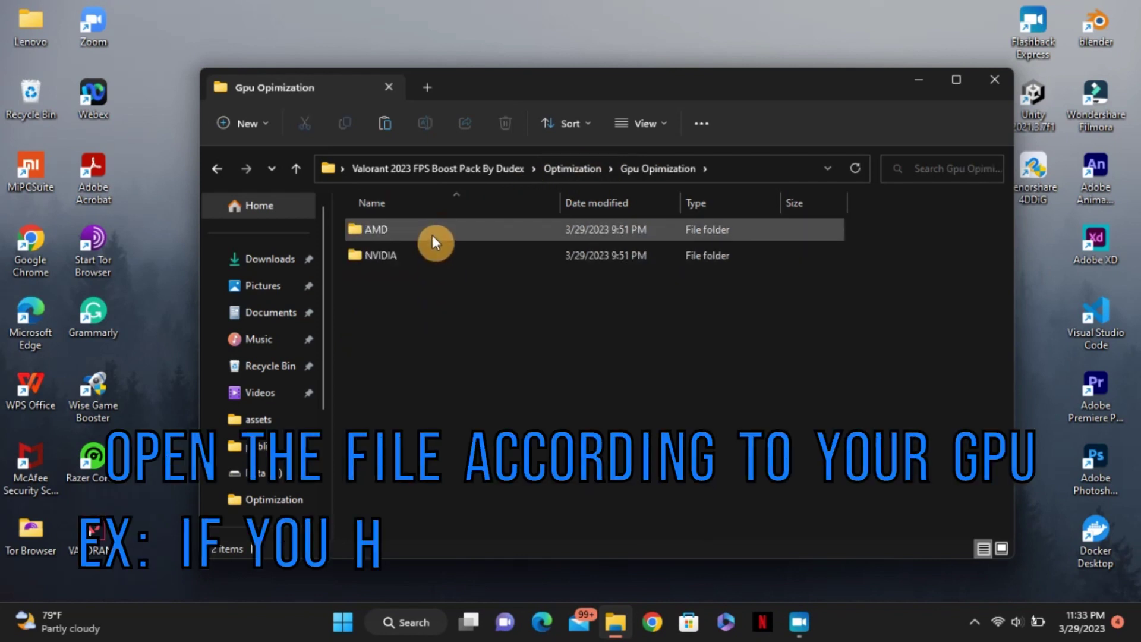
pyautogui.doubleClick(433, 234)
pyautogui.click(498, 260)
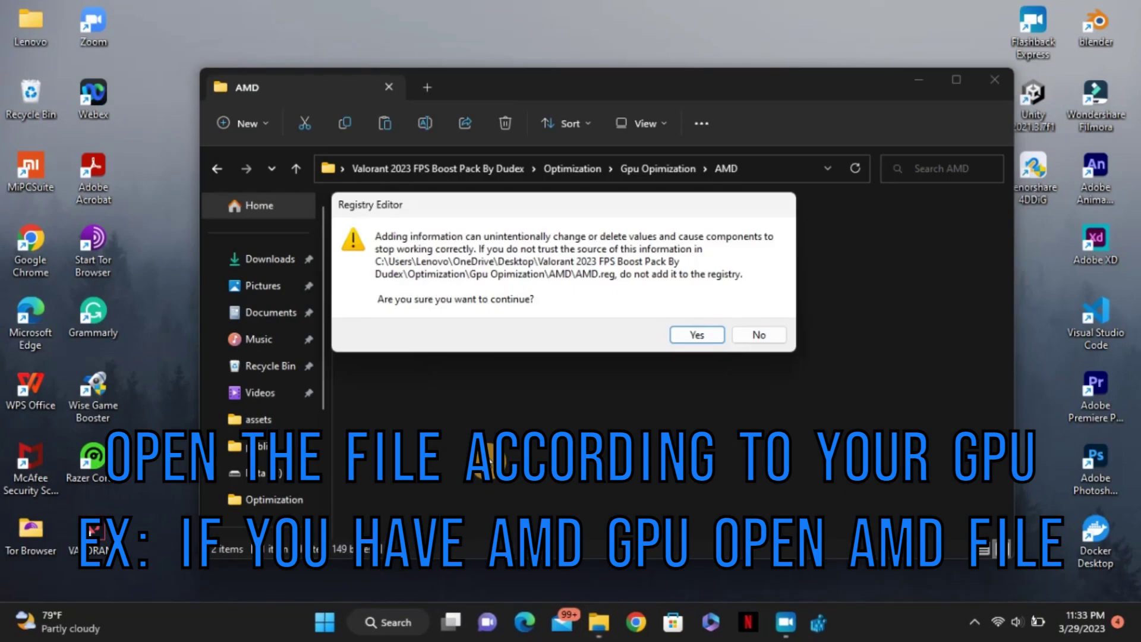
pyautogui.click(697, 336)
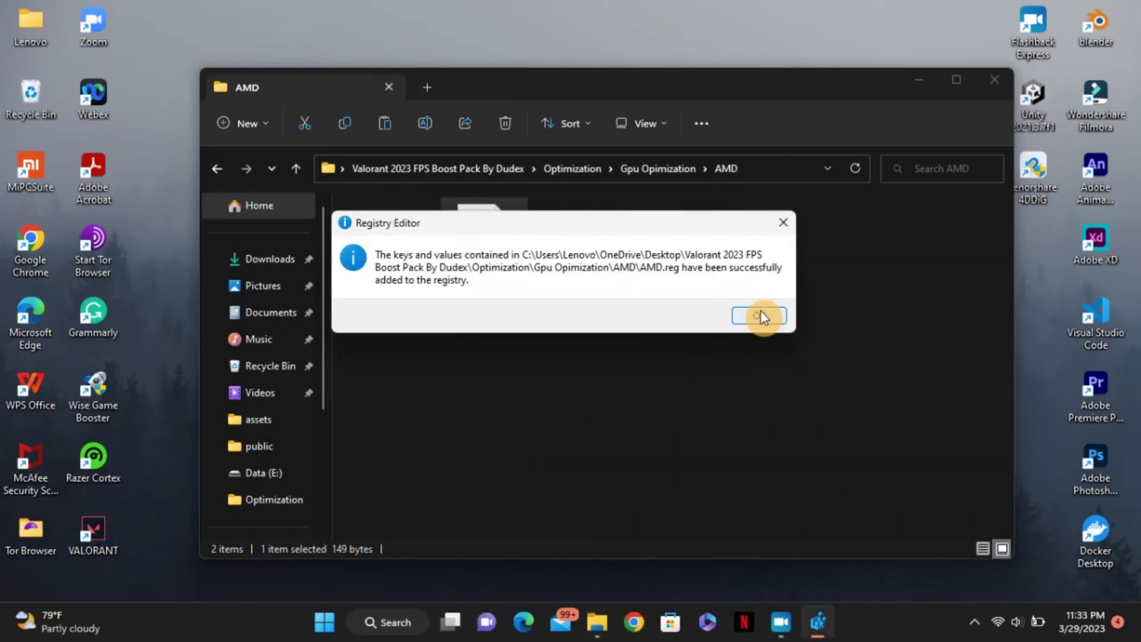
pyautogui.click(760, 315)
pyautogui.doubleClick(420, 283)
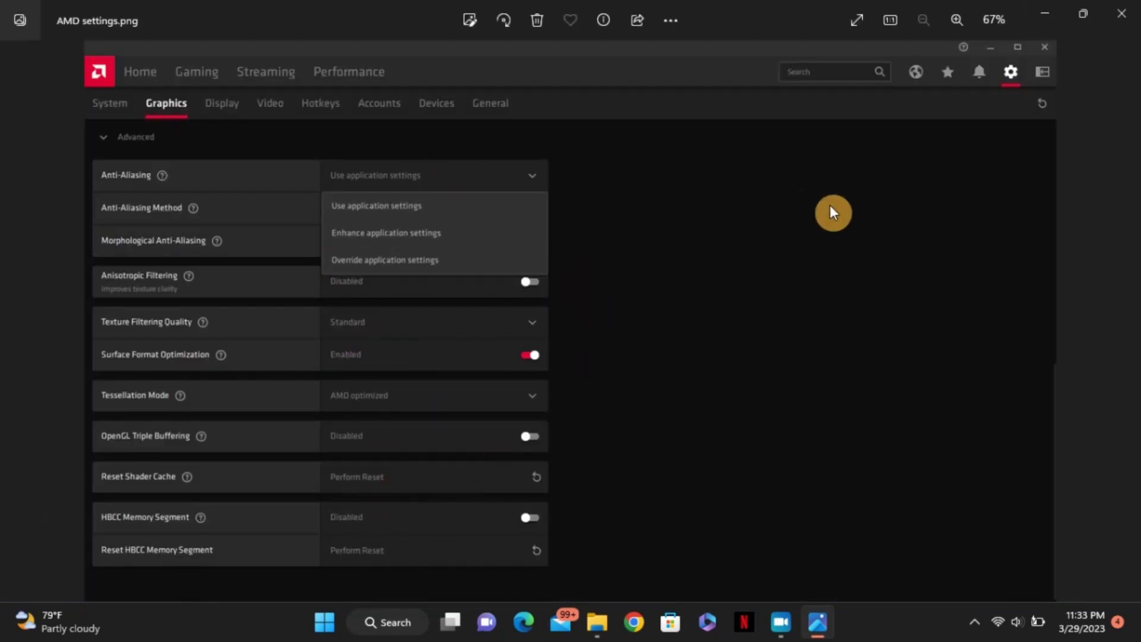
pyautogui.click(1121, 13)
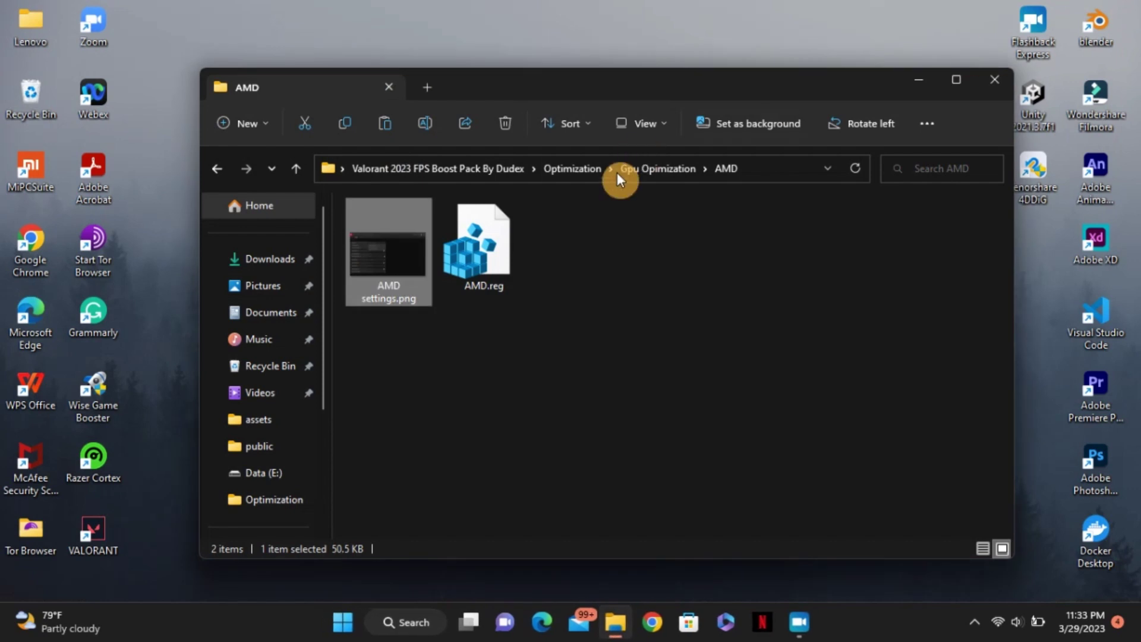
# Open the Cpu Optimization subfolder of Optimization and add CpuPriorityClass.reg to the registry
pyautogui.click(555, 168)
pyautogui.doubleClick(451, 230)
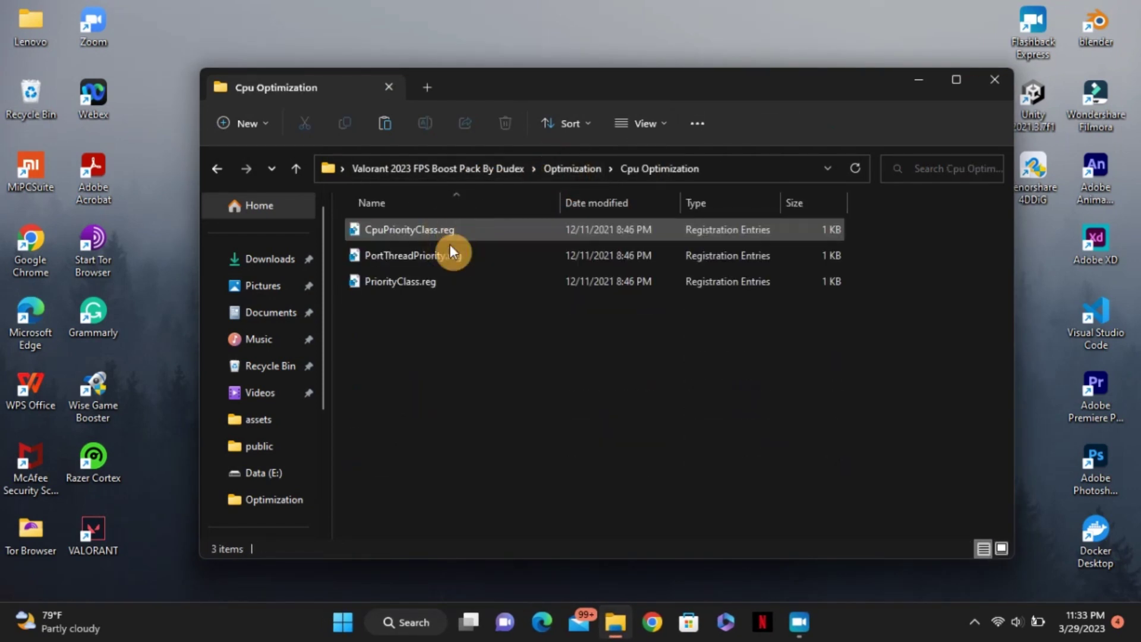
pyautogui.click(444, 237)
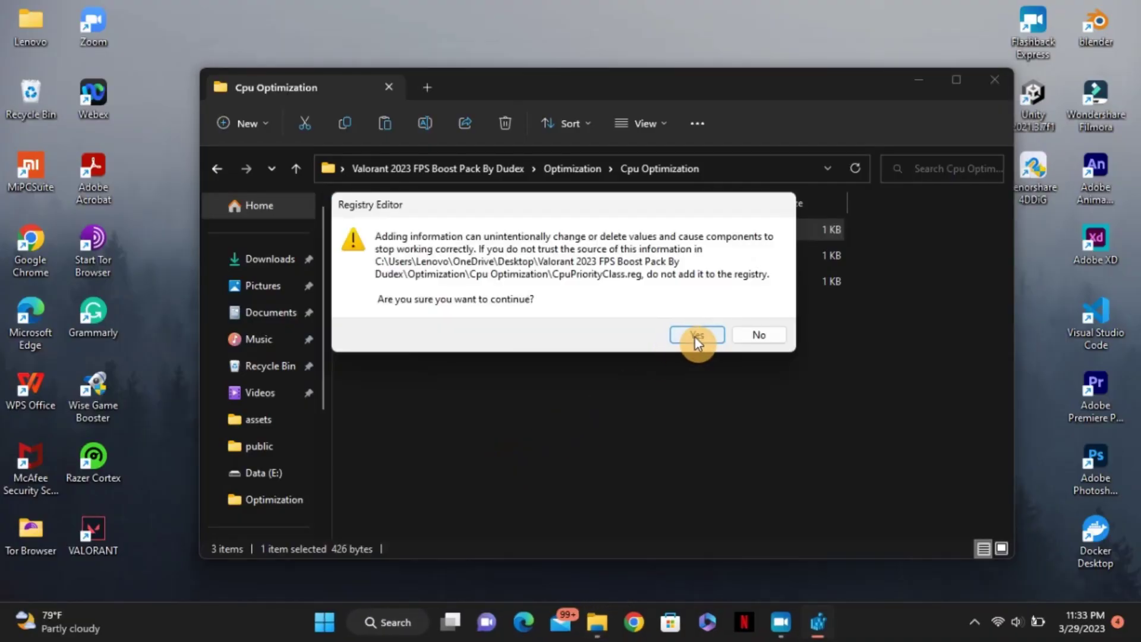
pyautogui.click(694, 336)
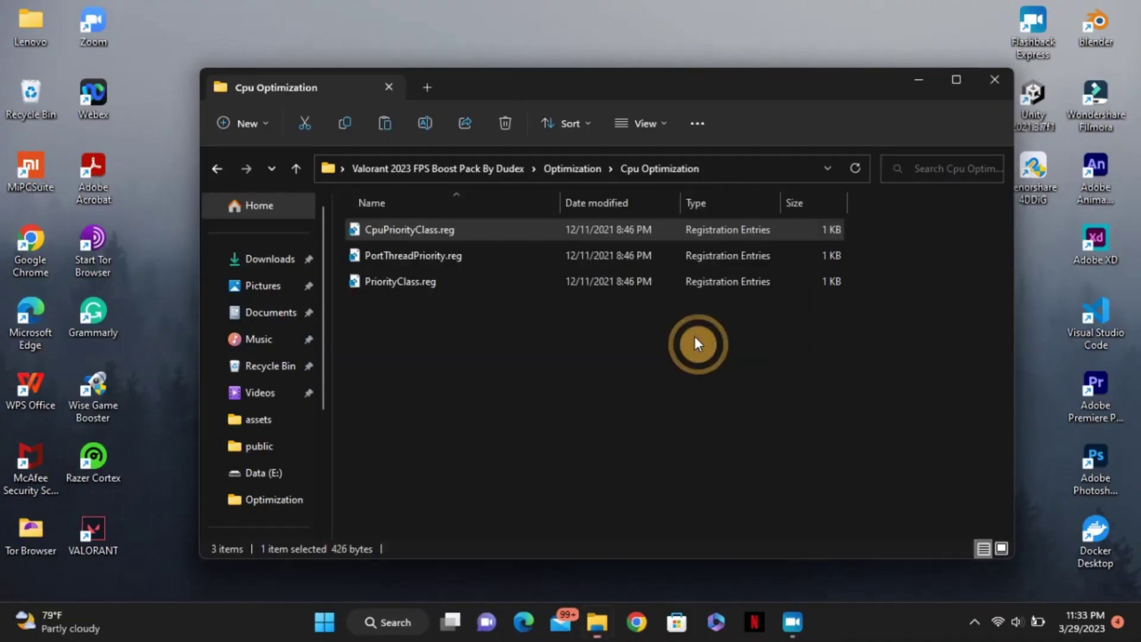
pyautogui.click(759, 316)
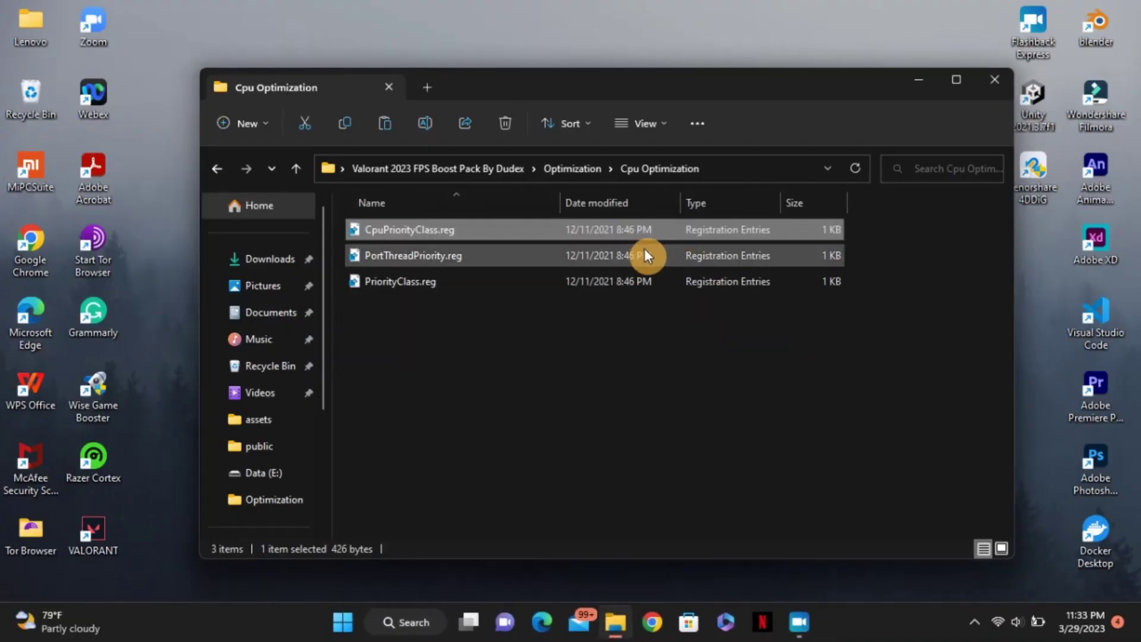
# Add PortThreadPriority.reg from the Cpu Optimization folder to the registry
pyautogui.doubleClick(413, 255)
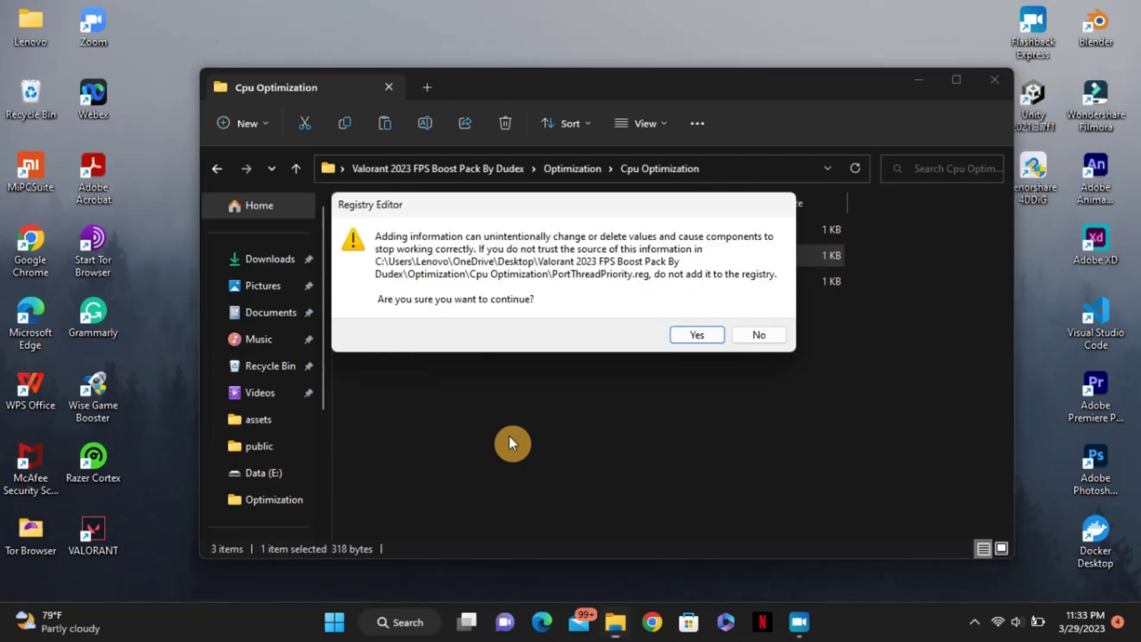
pyautogui.click(698, 336)
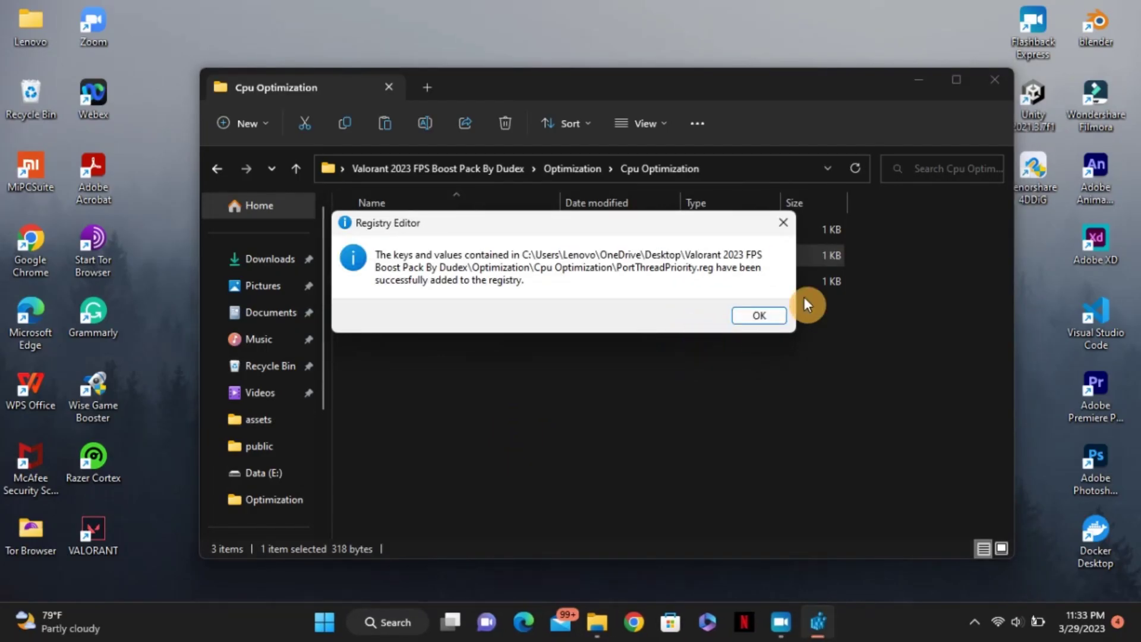
pyautogui.click(774, 315)
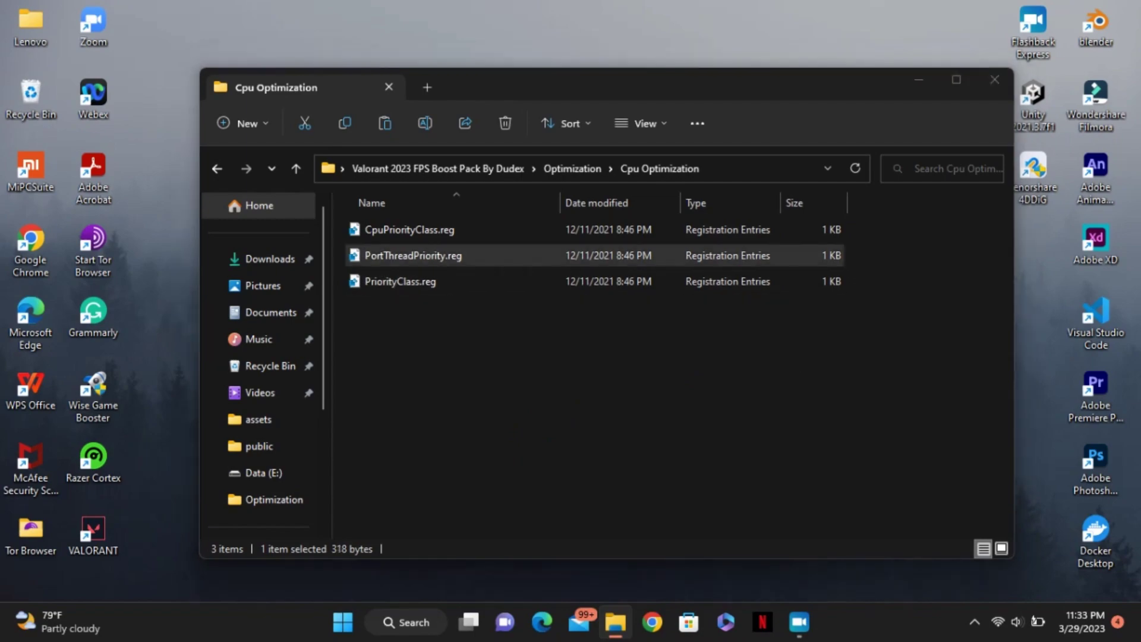
# Add PriorityClass.reg from the Cpu Optimization folder to the registry
pyautogui.doubleClick(399, 281)
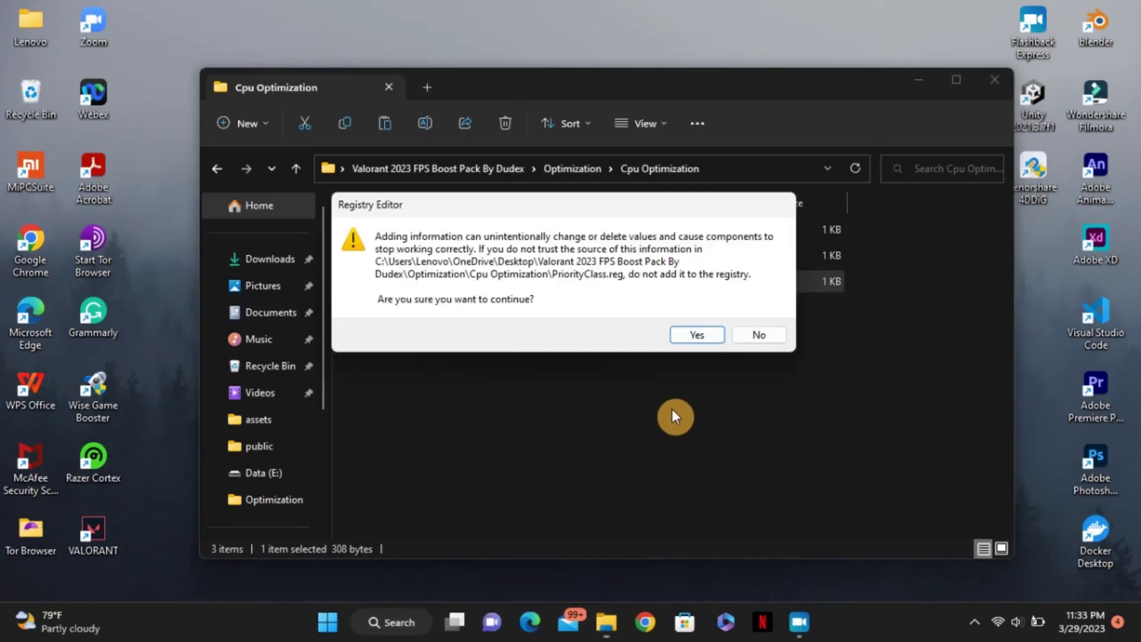
pyautogui.click(687, 337)
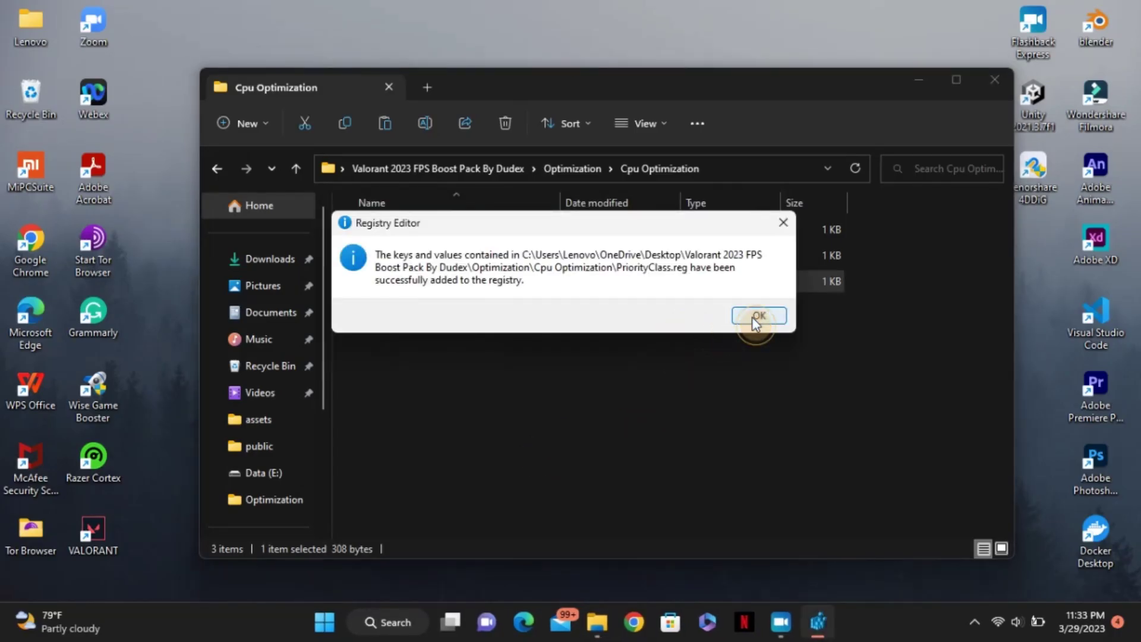
pyautogui.click(754, 319)
# Return to the boost pack's main folder and open the Wise game Booster folder inside Software
pyautogui.click(568, 170)
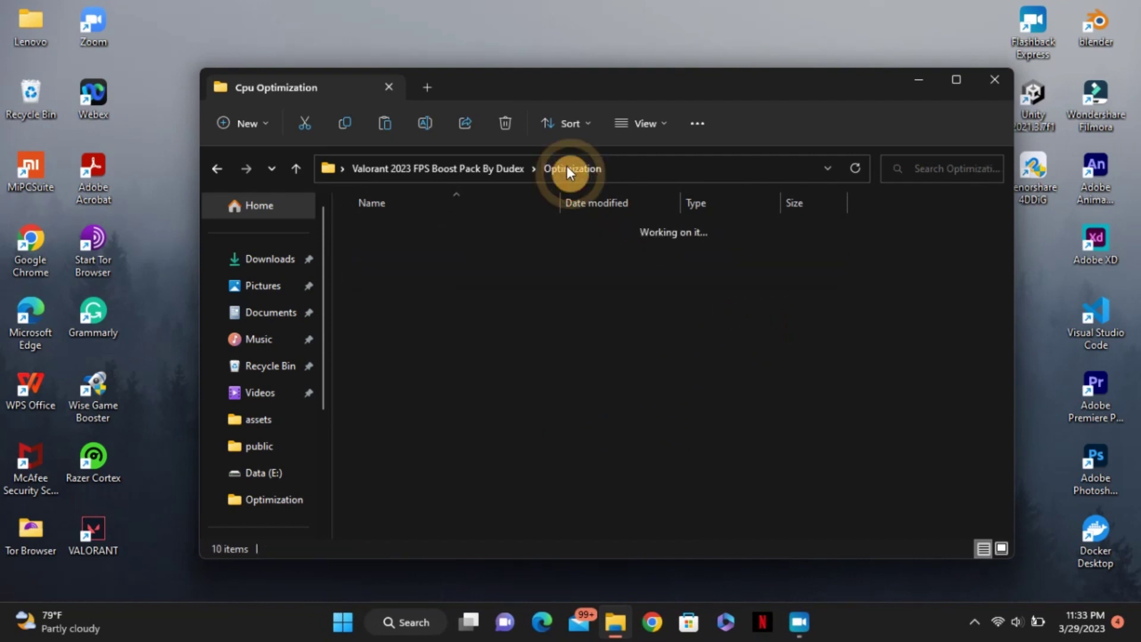
pyautogui.click(469, 166)
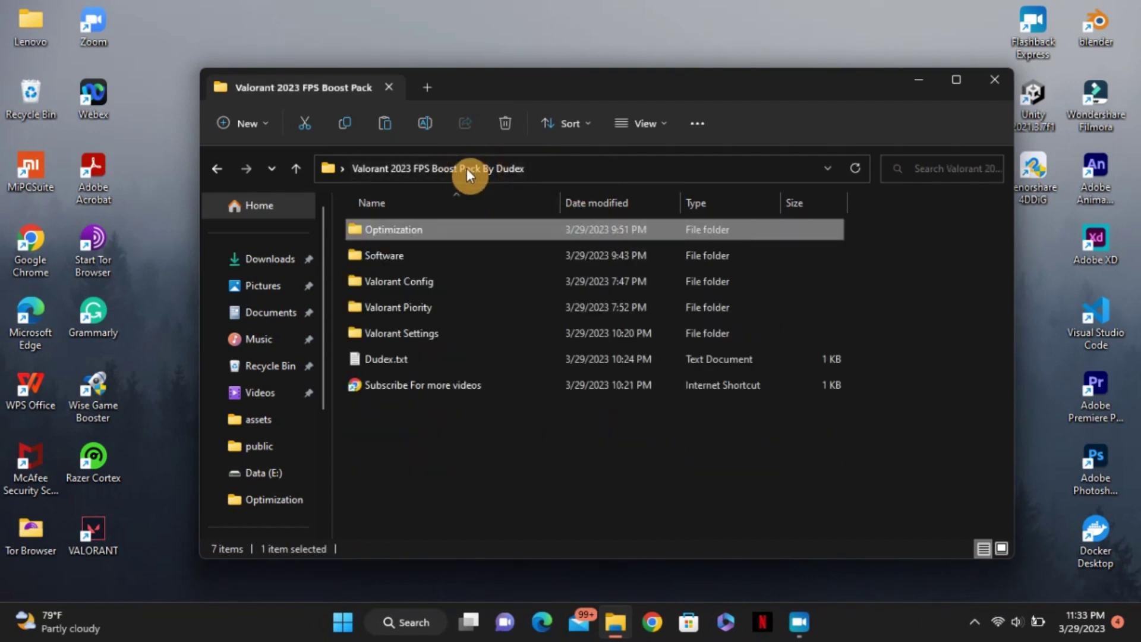
pyautogui.doubleClick(409, 262)
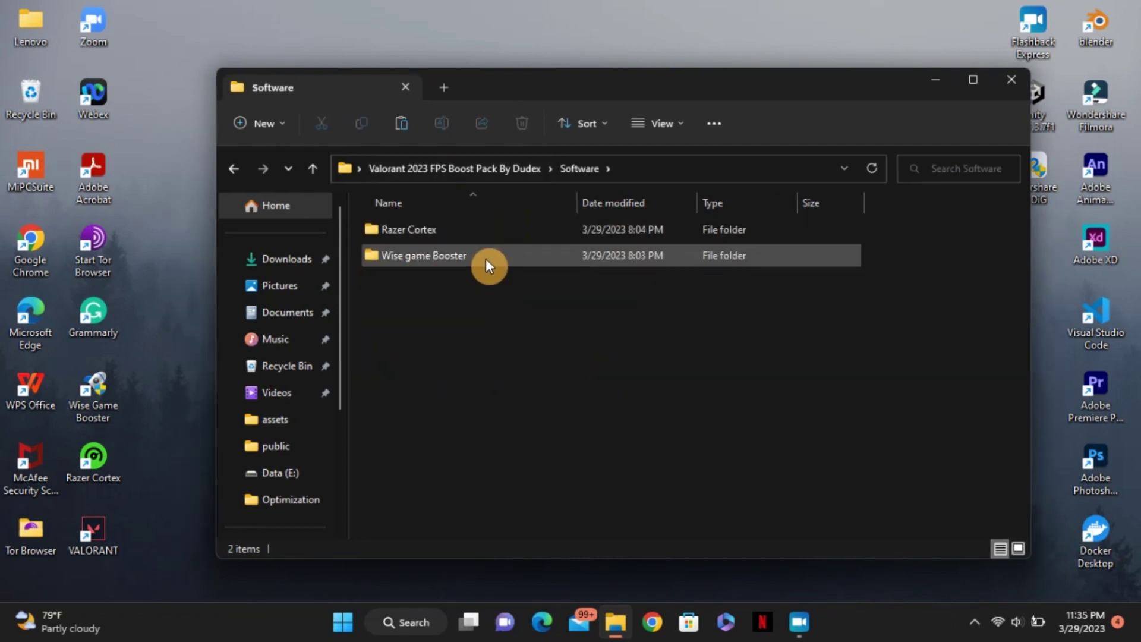
pyautogui.doubleClick(486, 260)
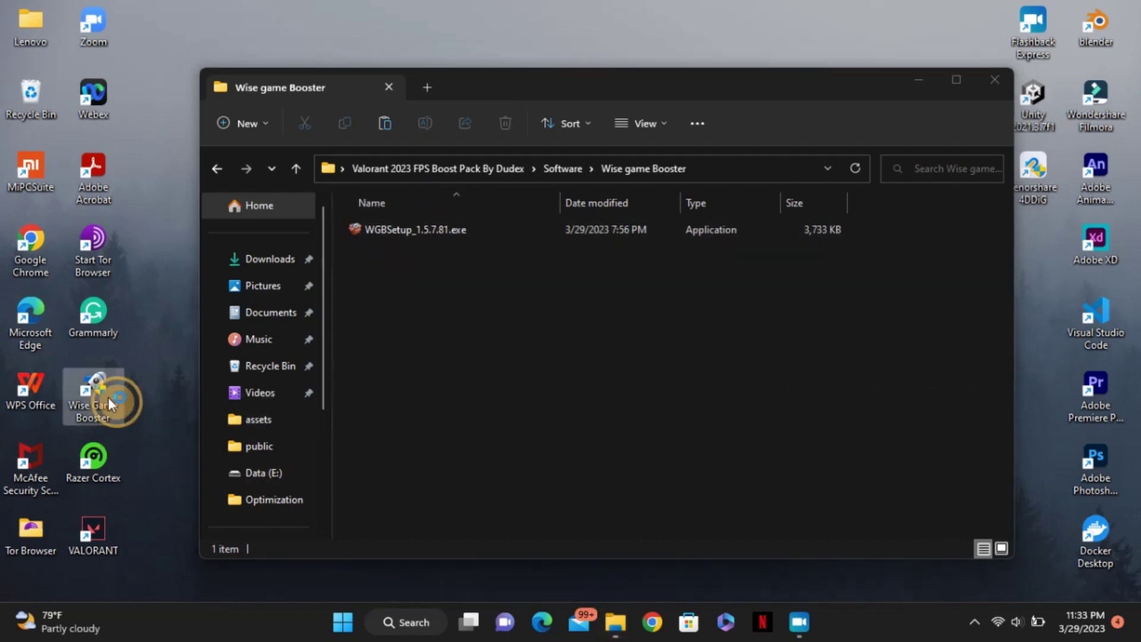
# Switch to Wise Game Booster, run Optimize All, and close it to return to the pack's Software folder
pyautogui.click(414, 445)
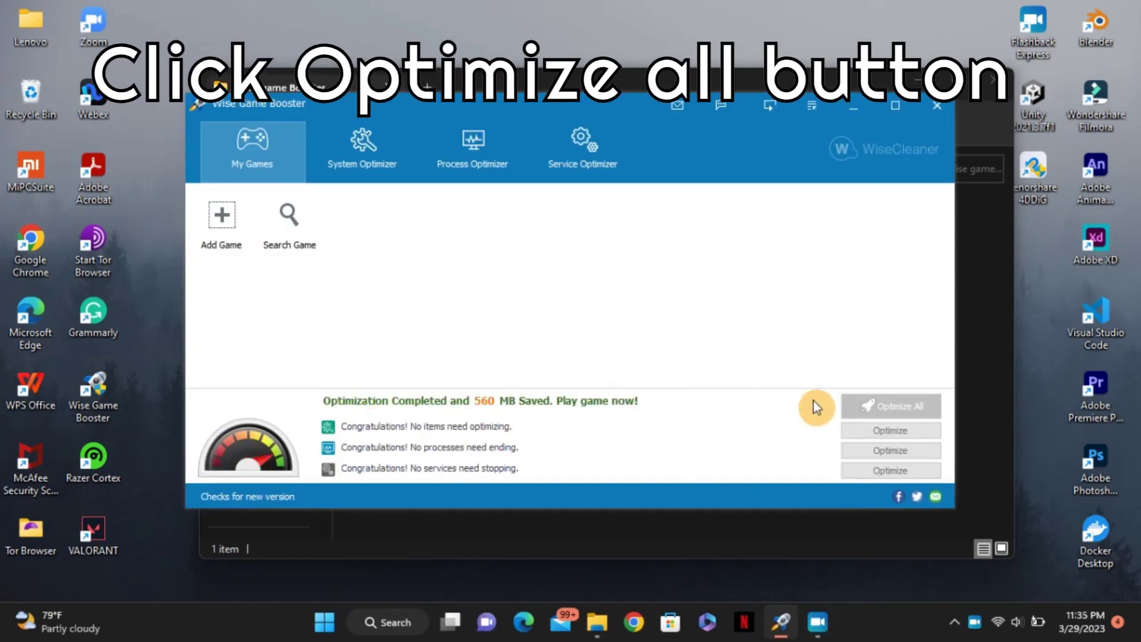
pyautogui.click(935, 115)
pyautogui.click(561, 169)
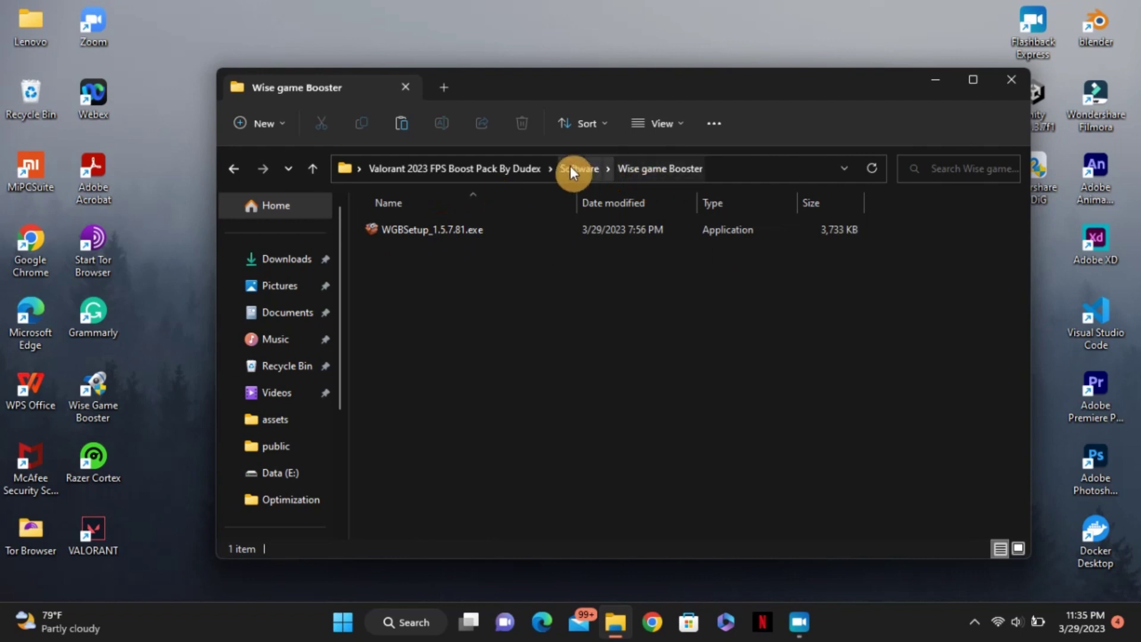
pyautogui.click(569, 169)
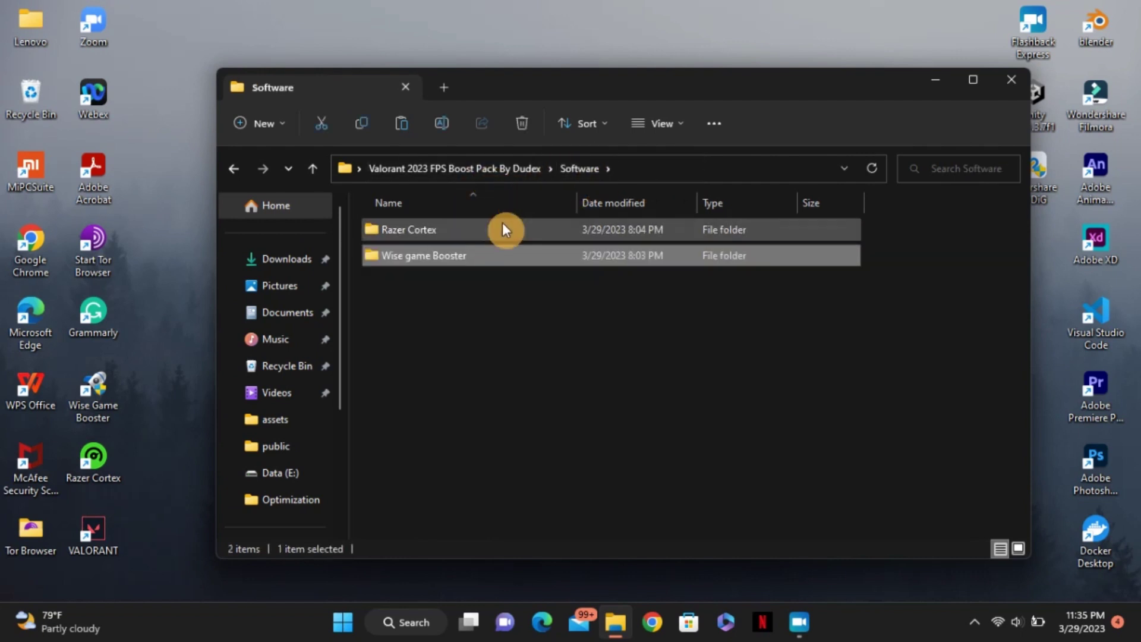
# Open the VALORANT shortcut's file location and bring up the compatibility properties of RiotClientServices.exe in the Riot Client folder
pyautogui.click(488, 172)
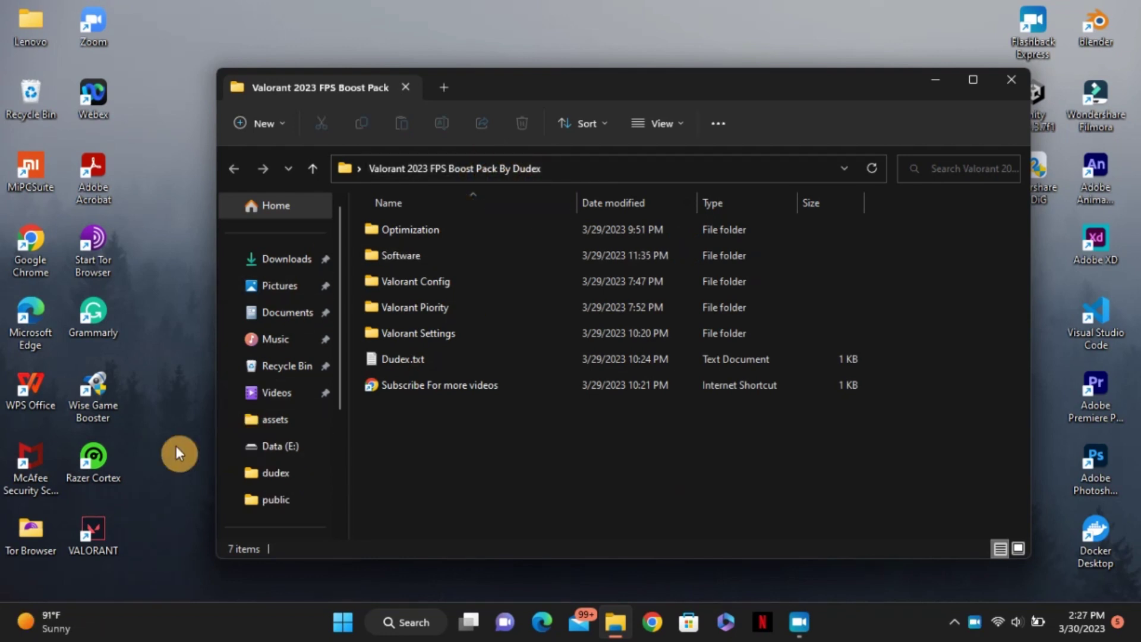
pyautogui.rightClick(98, 532)
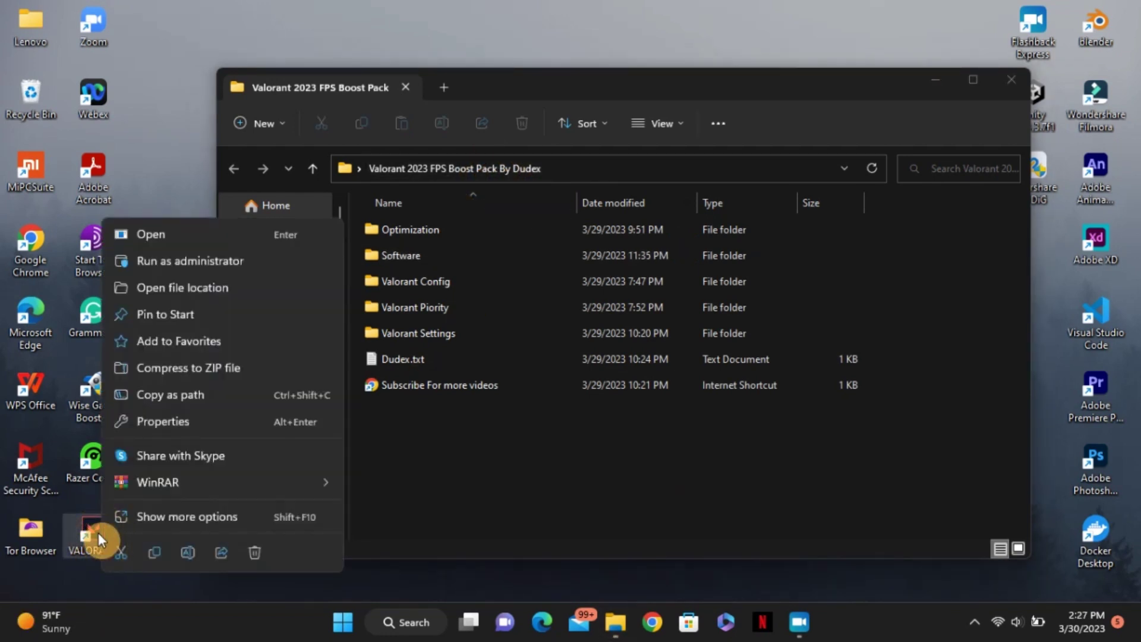
pyautogui.click(167, 300)
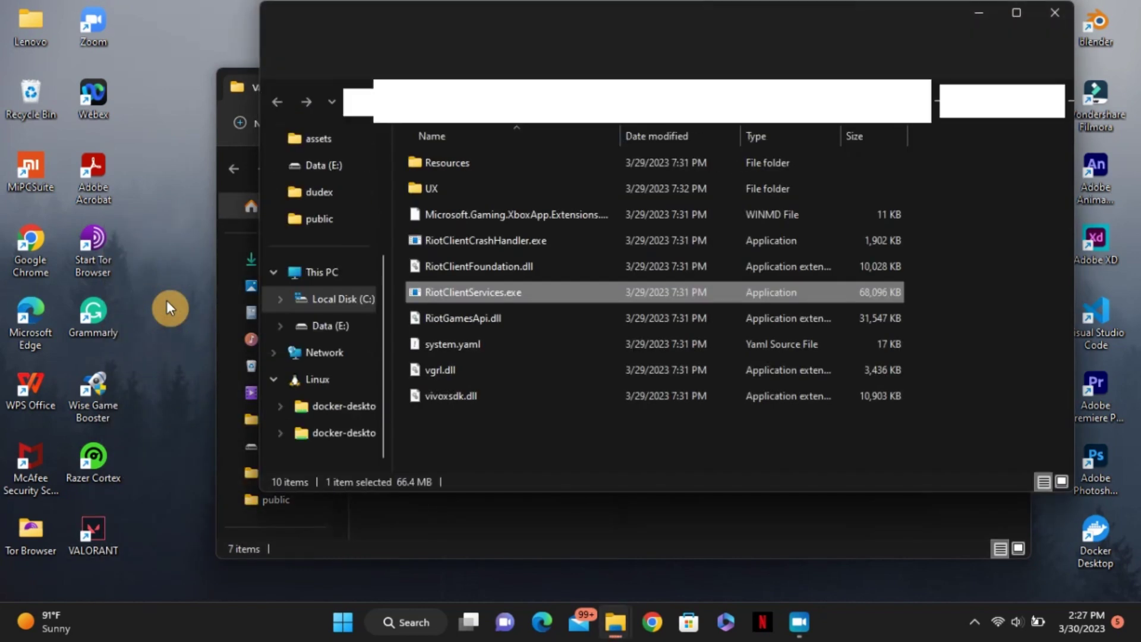
pyautogui.rightClick(454, 285)
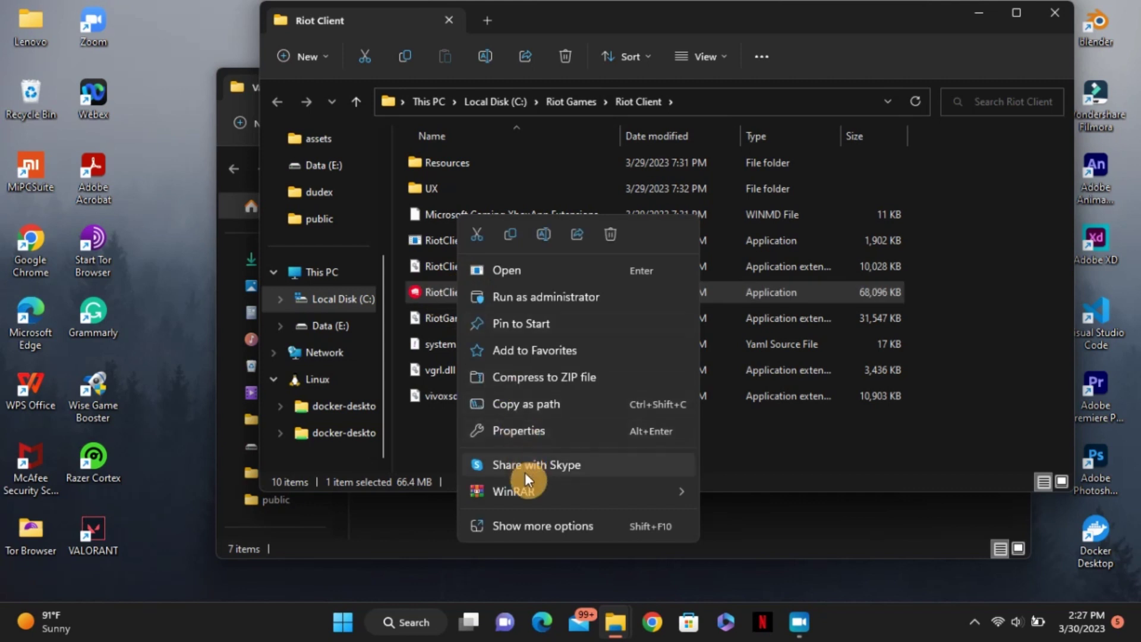
pyautogui.click(545, 430)
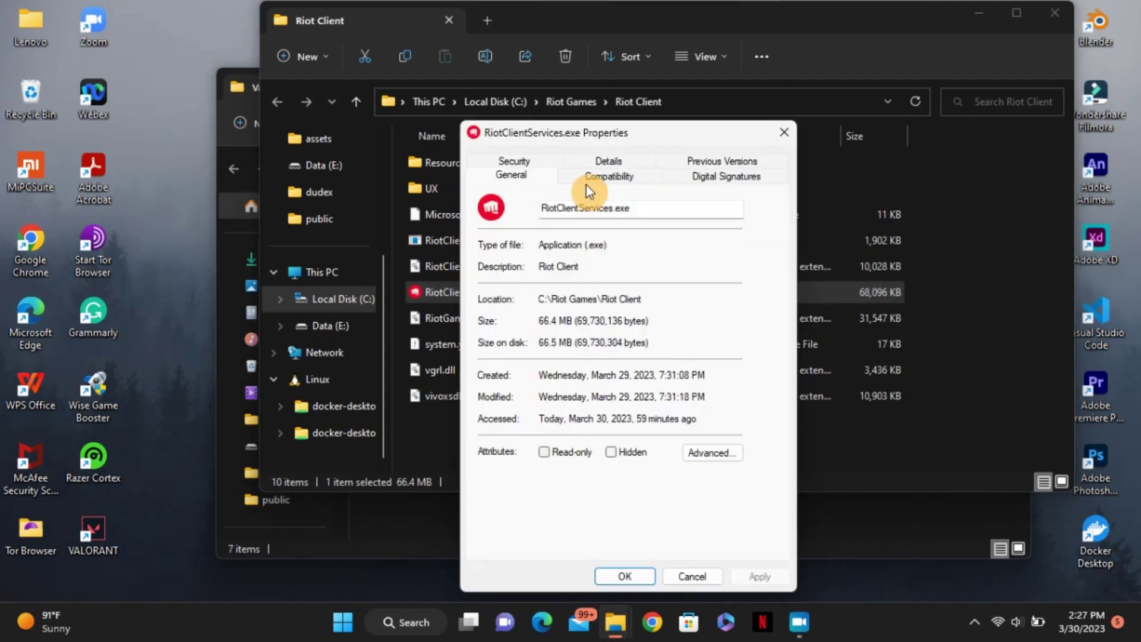
pyautogui.click(586, 183)
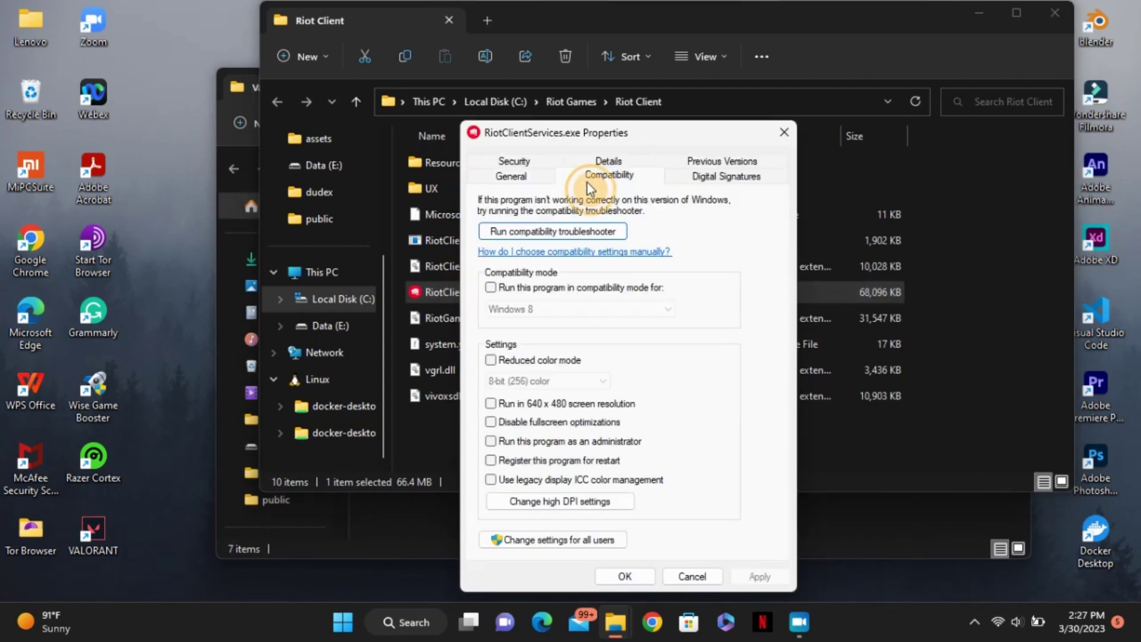
# Set RiotClientServices.exe to Windows 8 compatibility mode with reduced color mode, fullscreen optimizations disabled and run as administrator, and apply
pyautogui.click(491, 288)
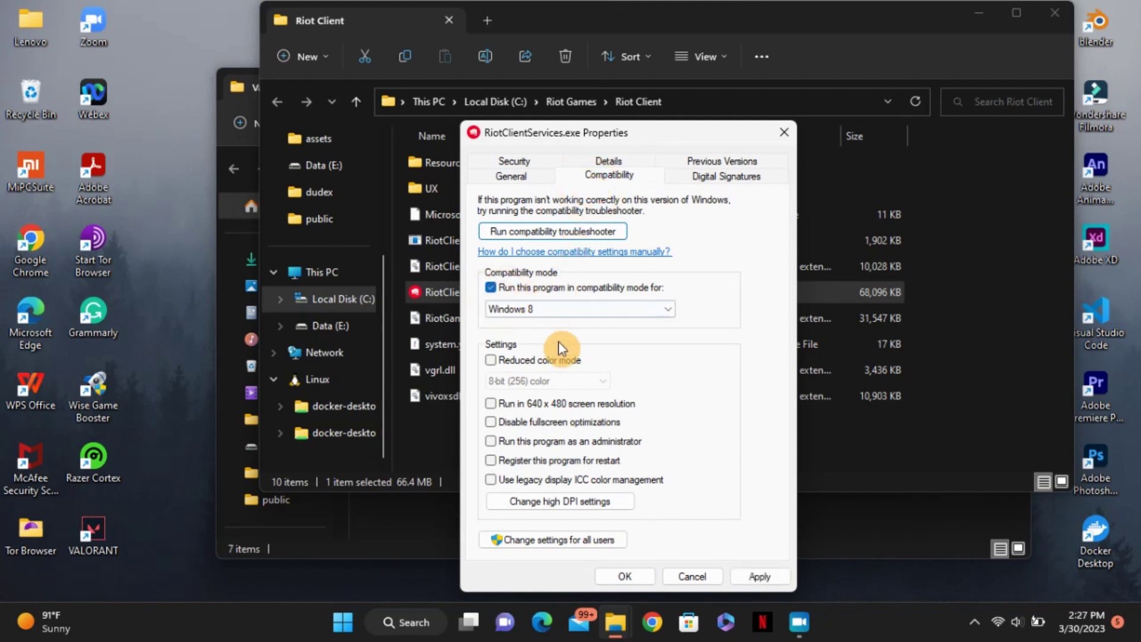
pyautogui.click(536, 310)
pyautogui.click(535, 409)
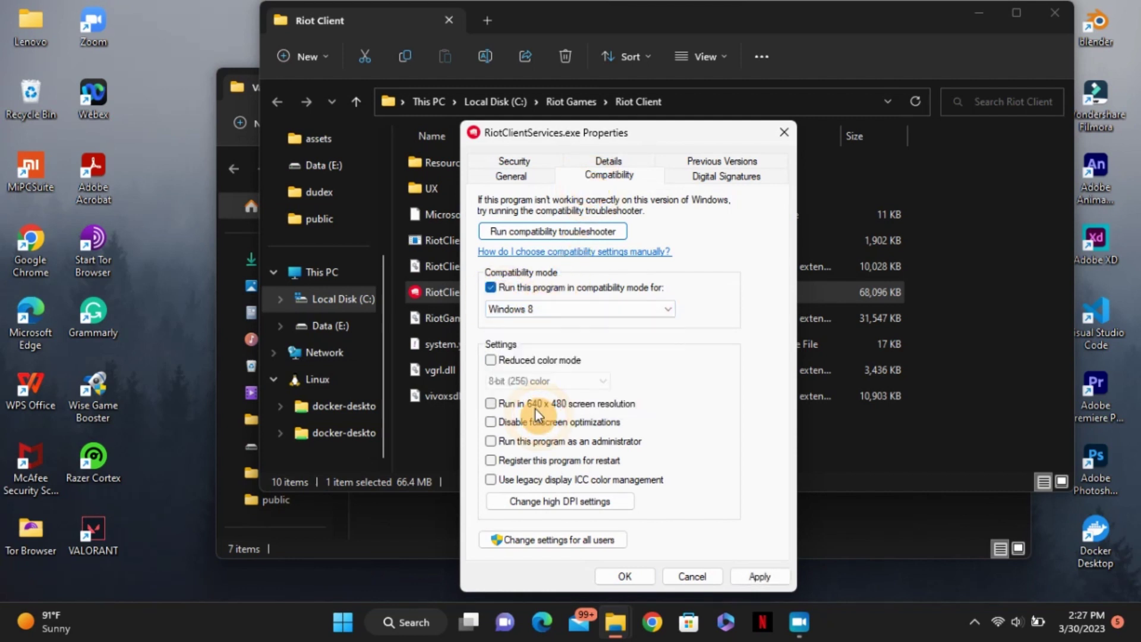
pyautogui.click(491, 362)
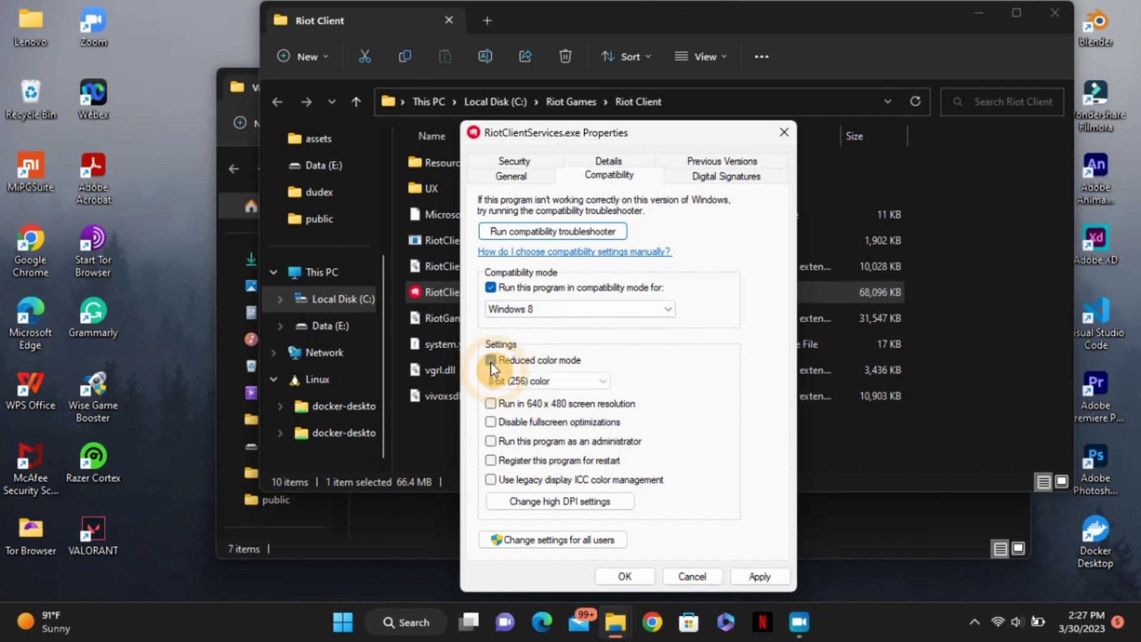
pyautogui.click(493, 423)
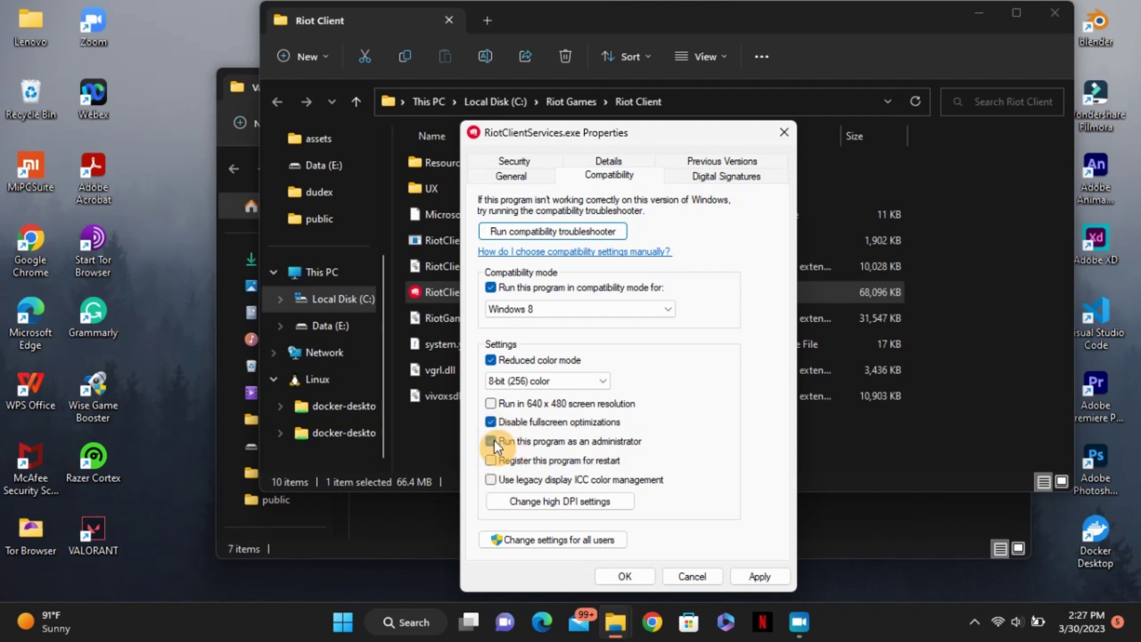
pyautogui.click(496, 441)
pyautogui.click(758, 573)
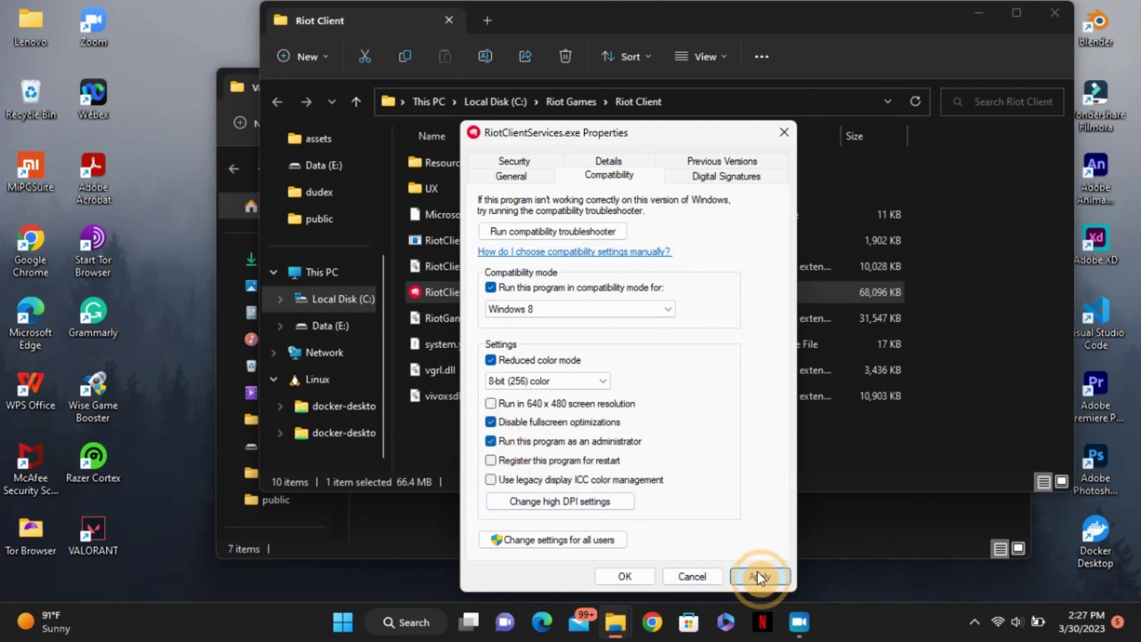
pyautogui.click(614, 577)
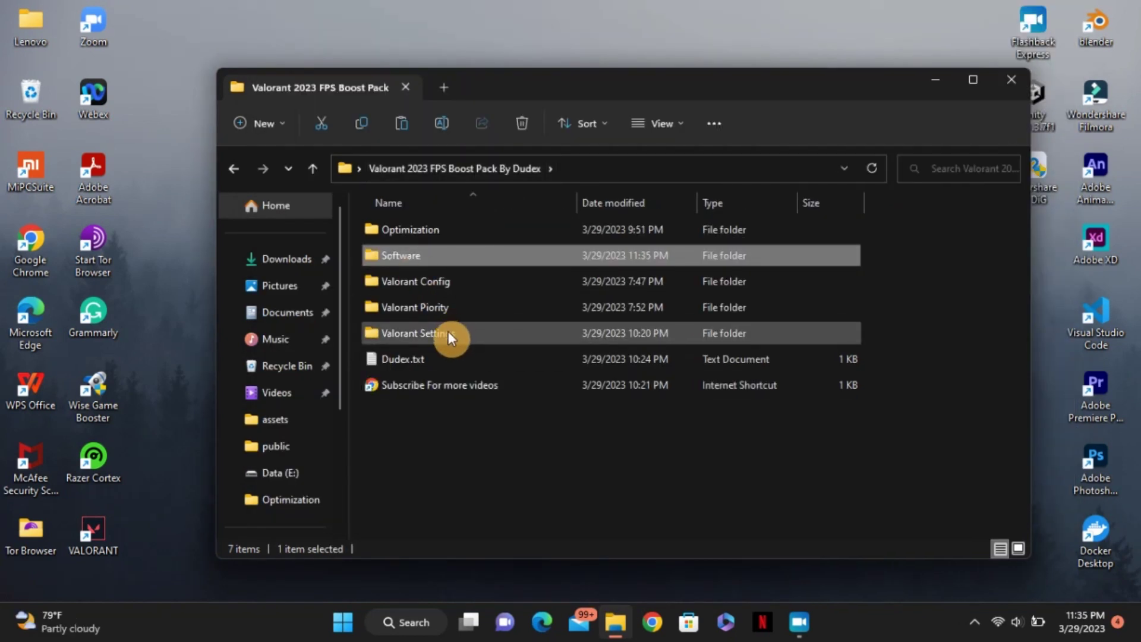
# View Valorant High-end Pc Settings.png from the pack's Valorant Settings folder to check the recommended graphics quality options, and close it
pyautogui.doubleClick(448, 333)
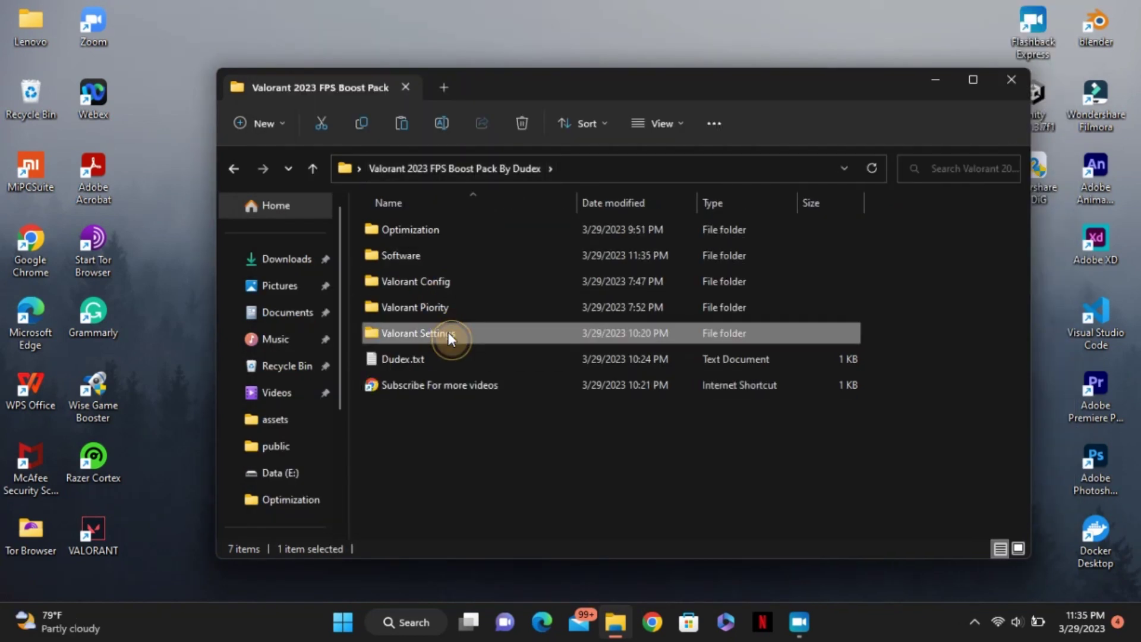
pyautogui.click(395, 280)
pyautogui.doubleClick(395, 279)
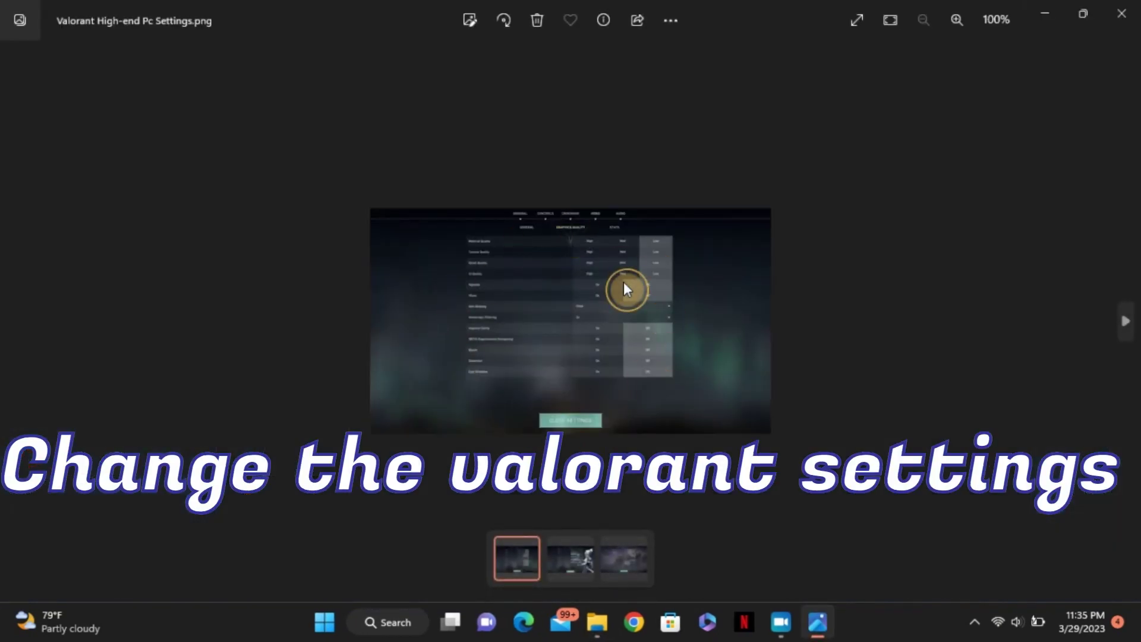
pyautogui.scroll(2, 622, 282)
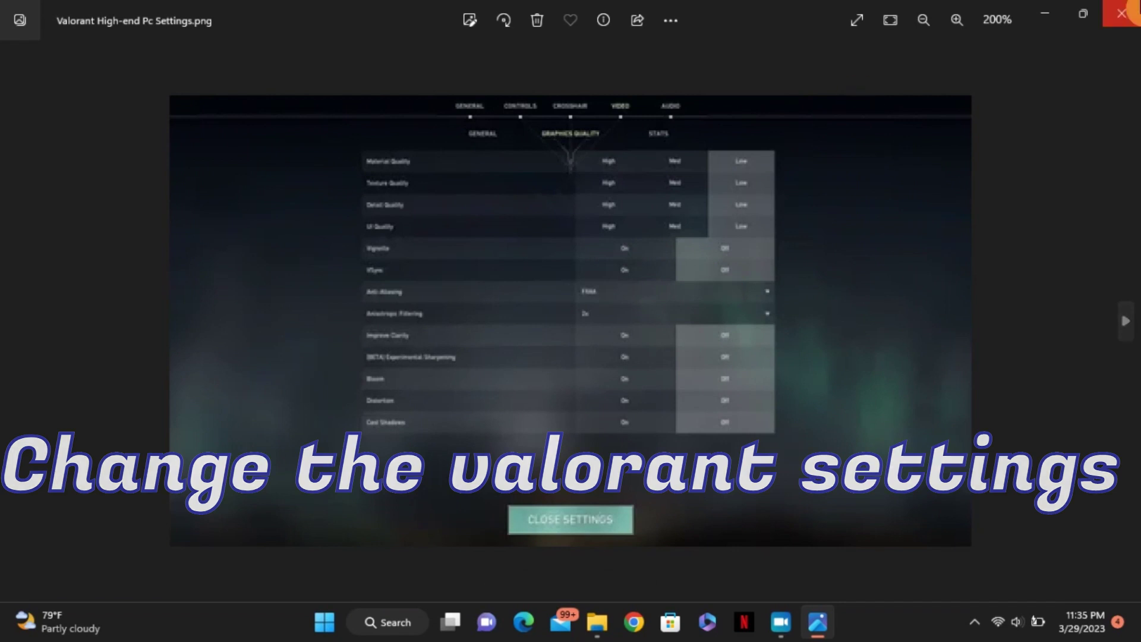
pyautogui.click(1121, 13)
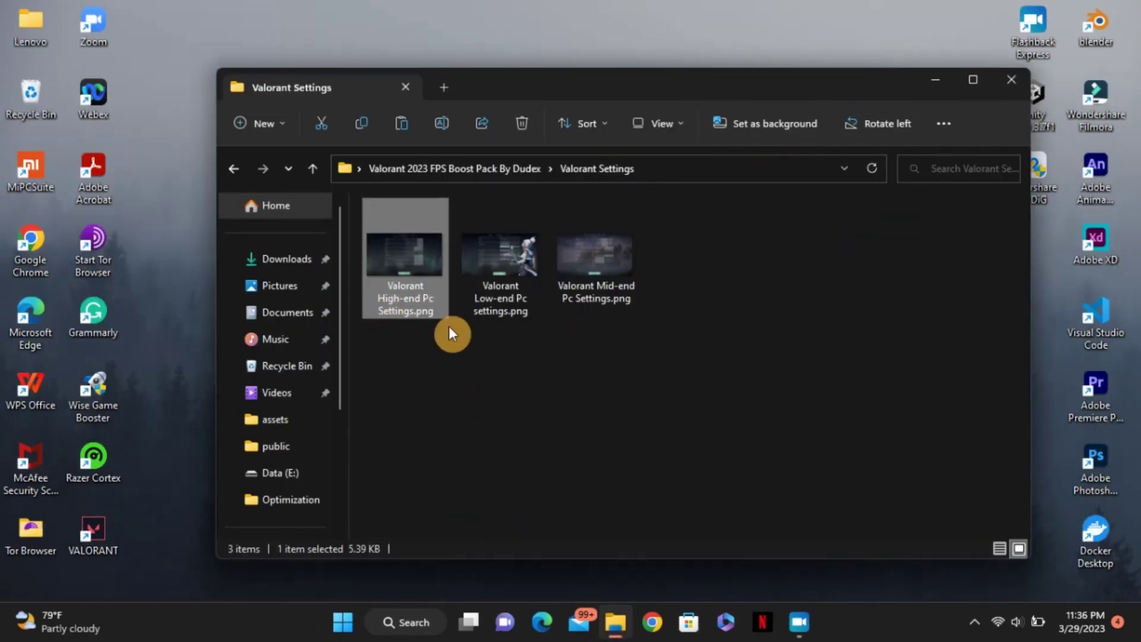
# Search Windows for "graphics settings" and open the Graphics settings page
pyautogui.click(351, 633)
pyautogui.press('super+s')
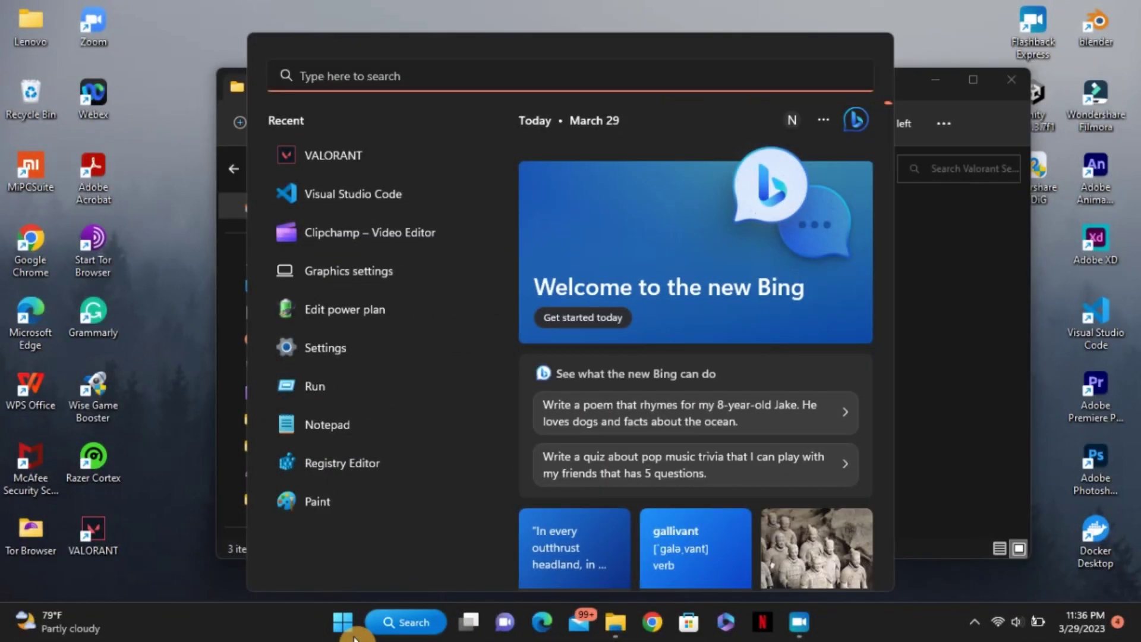
pyautogui.write('graphics settings')
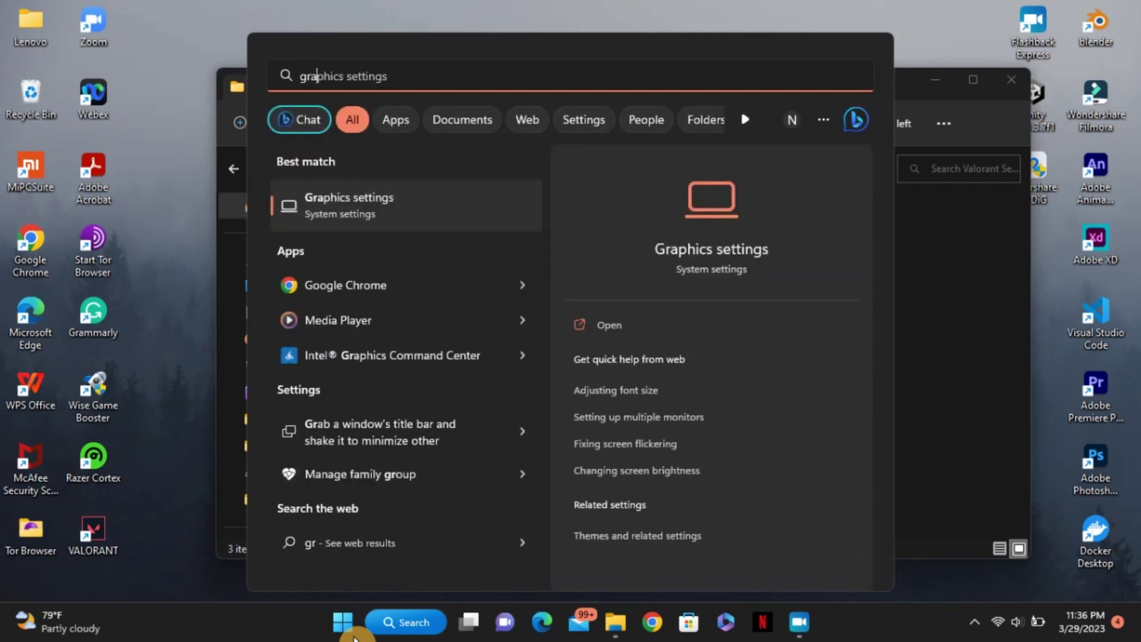
pyautogui.press('Return')
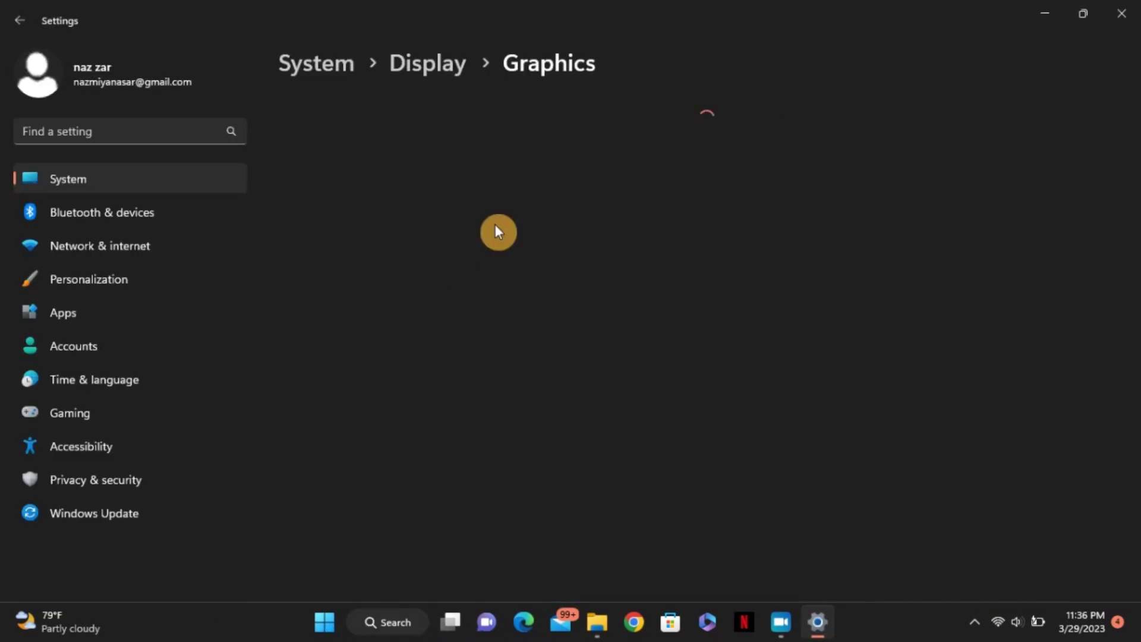
# Add VALORANT-Win64-Shipping.exe from C:\Riot Games\VALORANT\live\ShooterGame\Binaries\Win64 as a desktop app in the custom graphics options
pyautogui.click(333, 304)
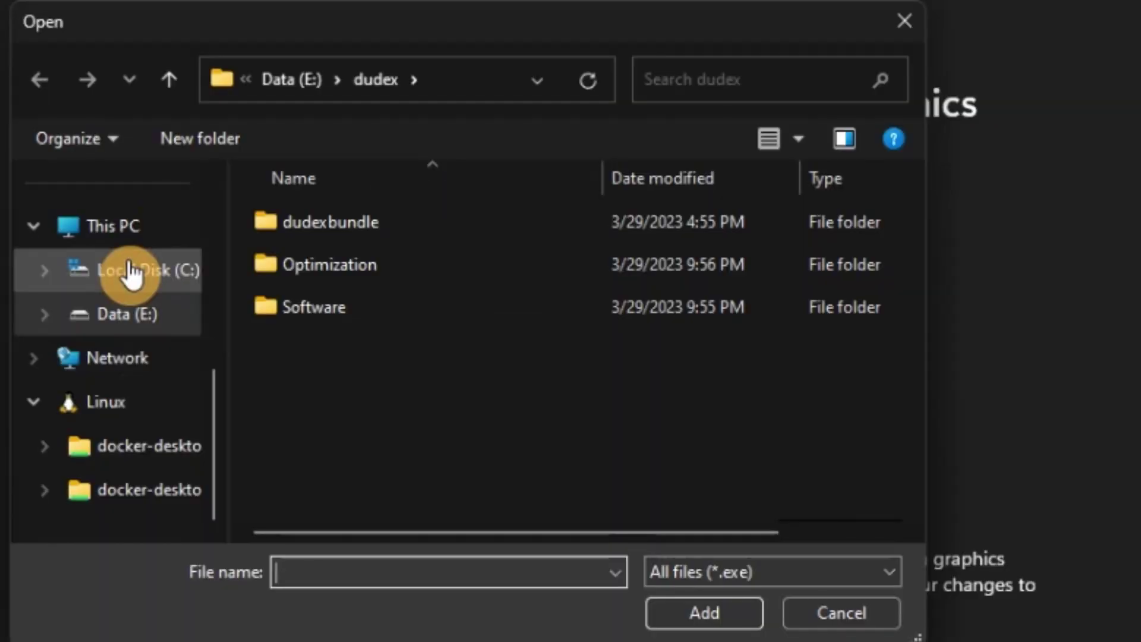
pyautogui.click(80, 164)
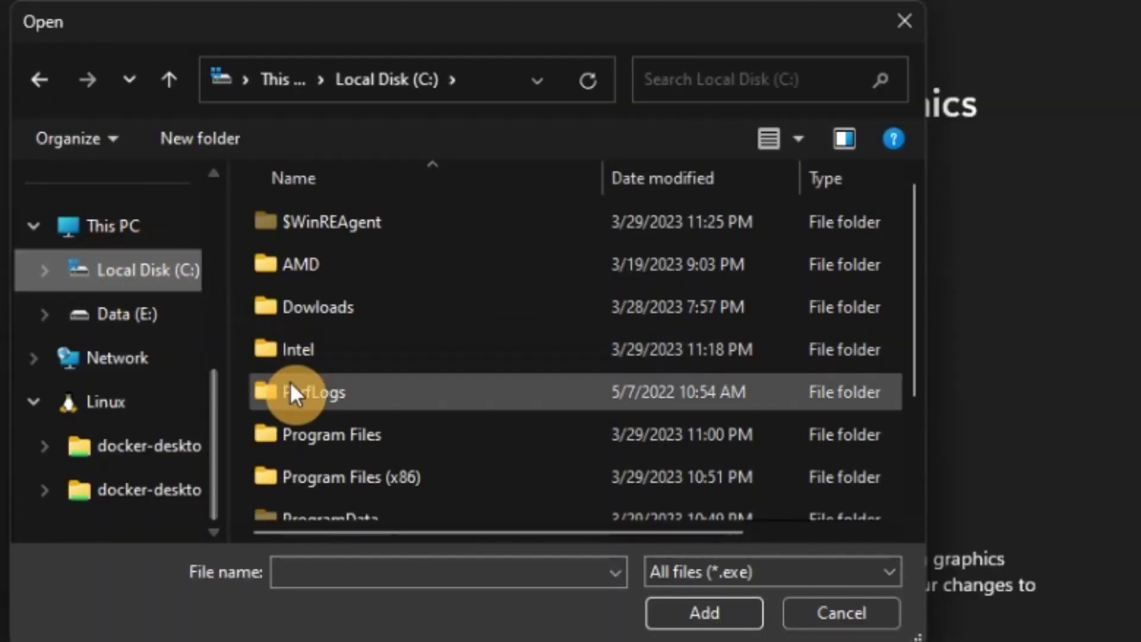
pyautogui.scroll(-1, 293, 389)
pyautogui.scroll(-1, 290, 389)
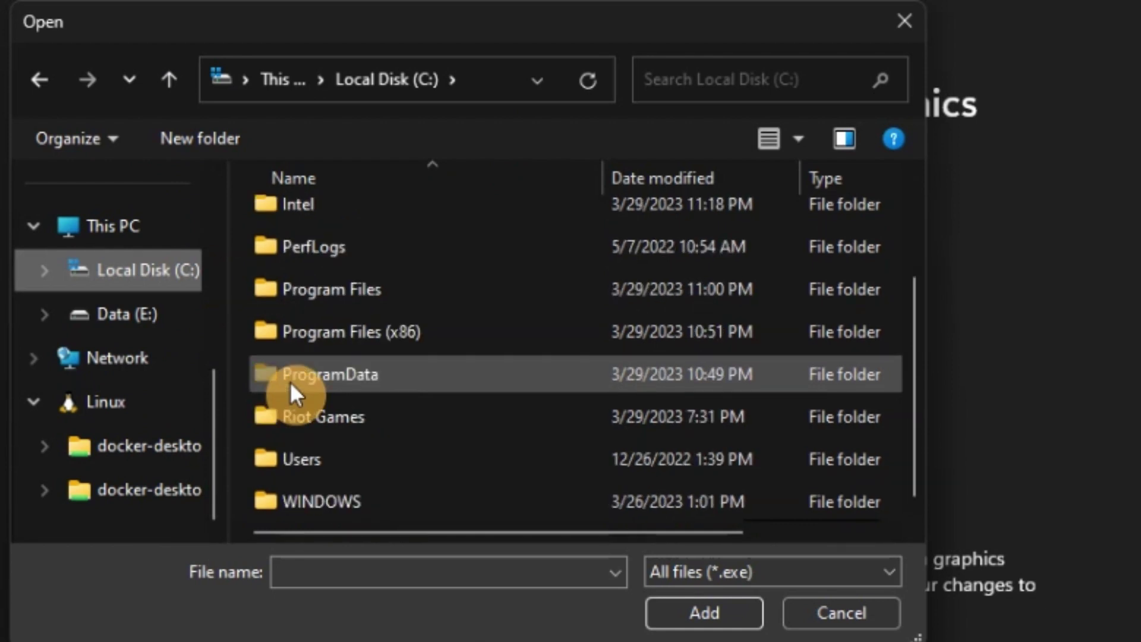
pyautogui.doubleClick(310, 427)
pyautogui.doubleClick(366, 253)
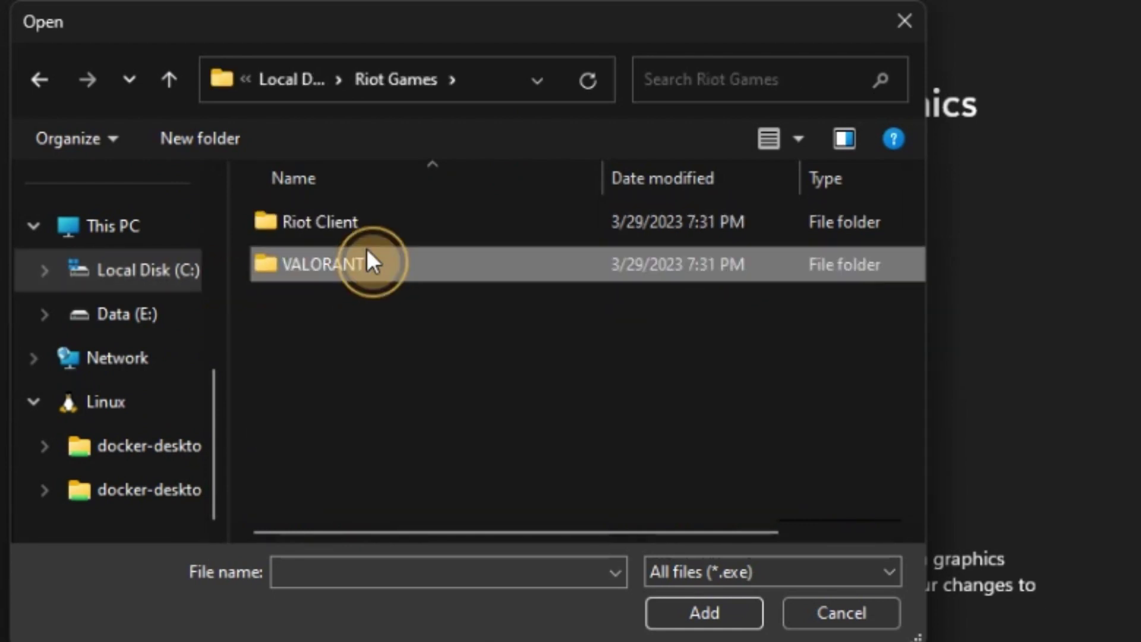
pyautogui.click(363, 230)
pyautogui.doubleClick(360, 225)
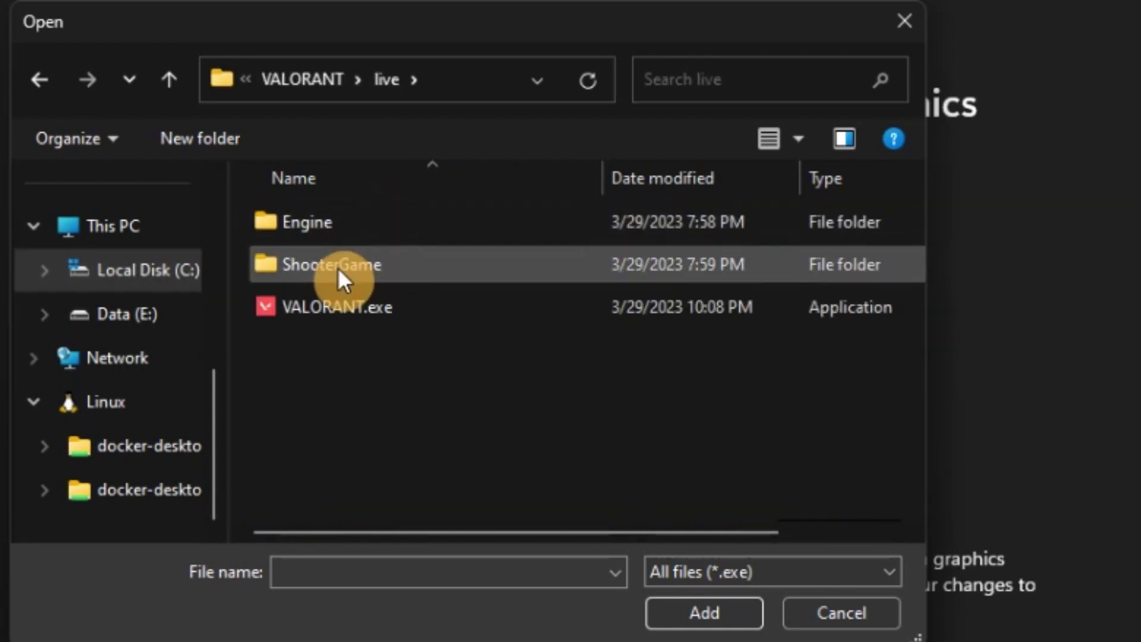
pyautogui.click(359, 266)
pyautogui.doubleClick(357, 261)
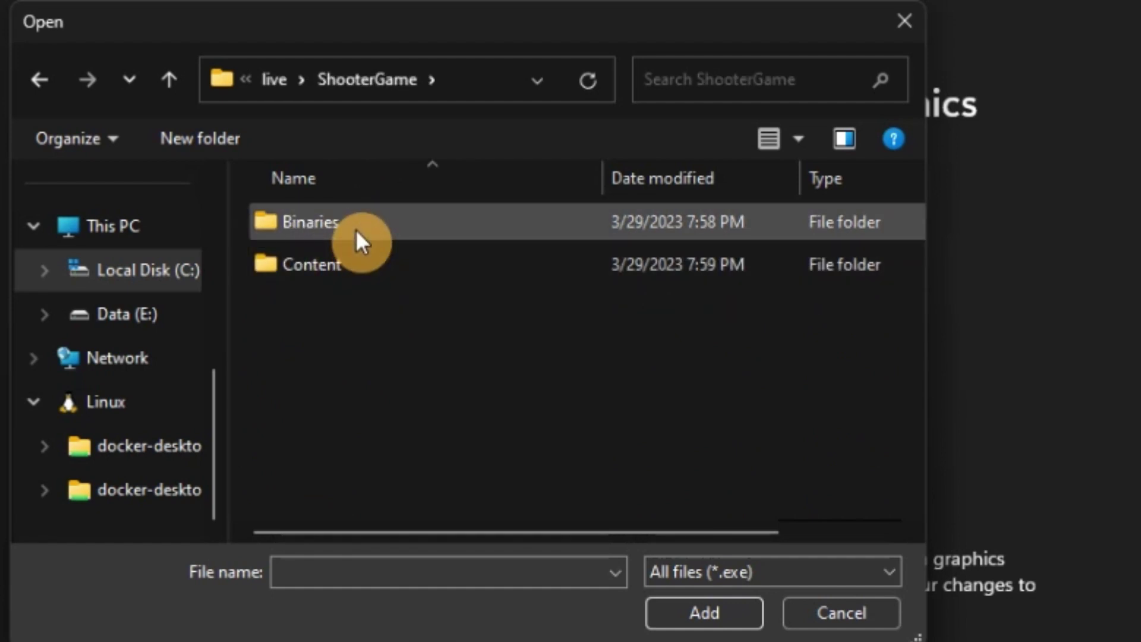
pyautogui.doubleClick(357, 231)
pyautogui.doubleClick(355, 230)
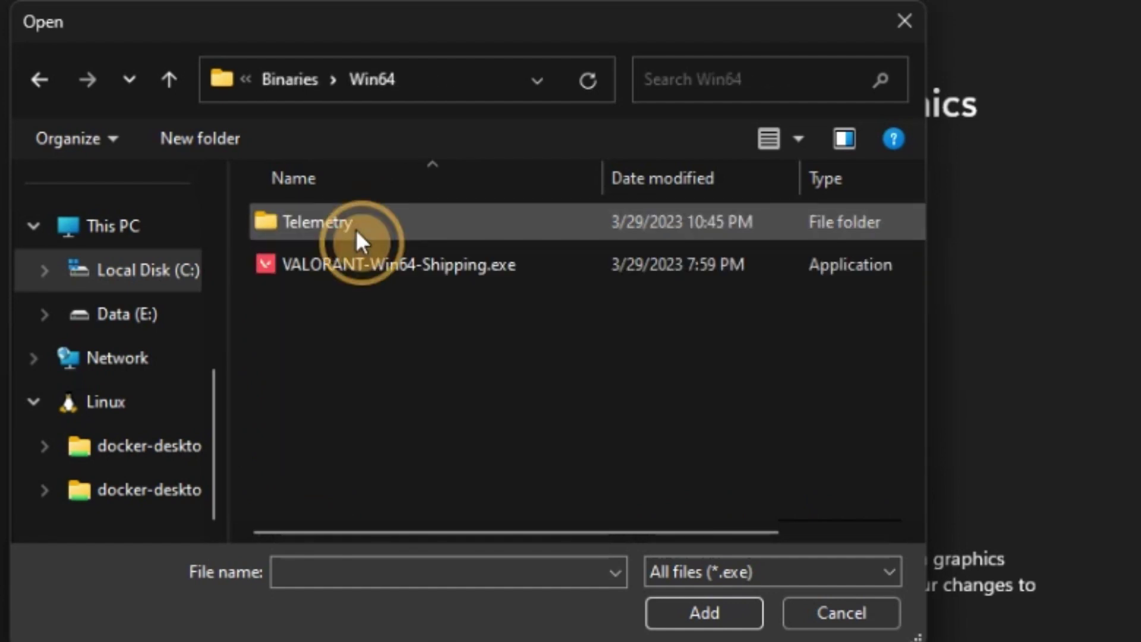
pyautogui.click(359, 267)
pyautogui.click(428, 373)
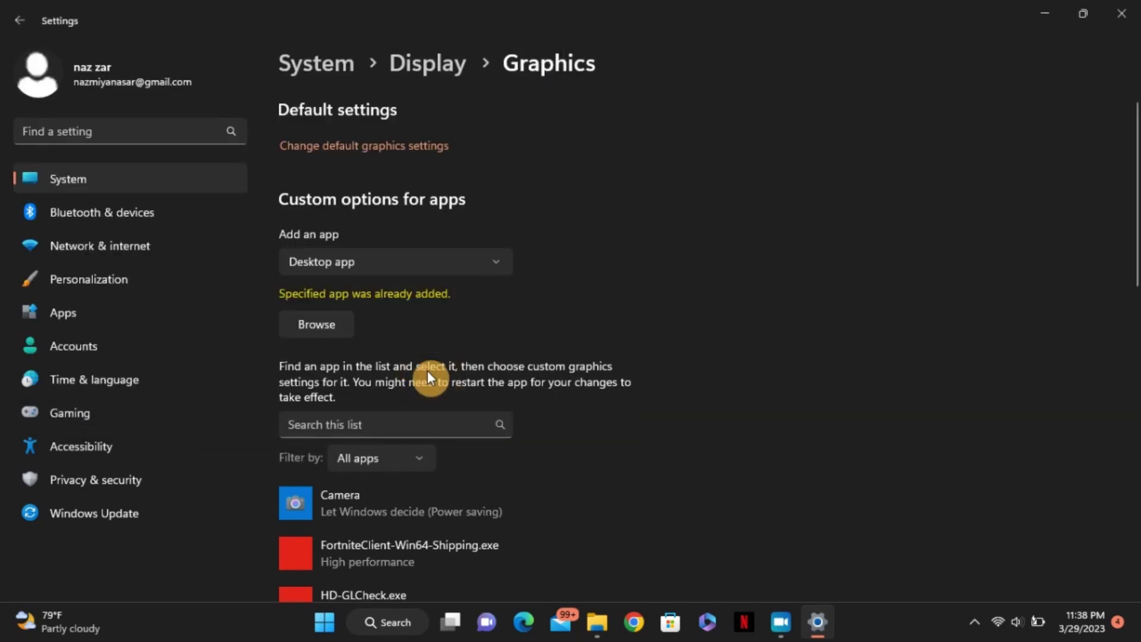
# Set VALORANT's graphics preference to High performance, save it, and close Settings
pyautogui.scroll(-5, 428, 373)
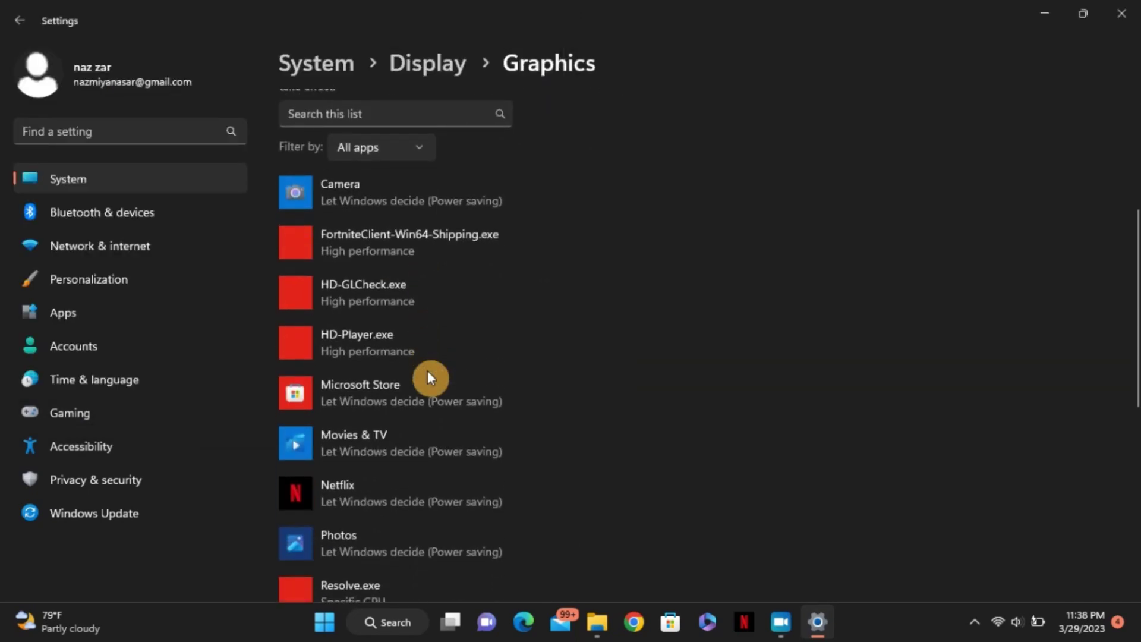
pyautogui.scroll(-4, 426, 378)
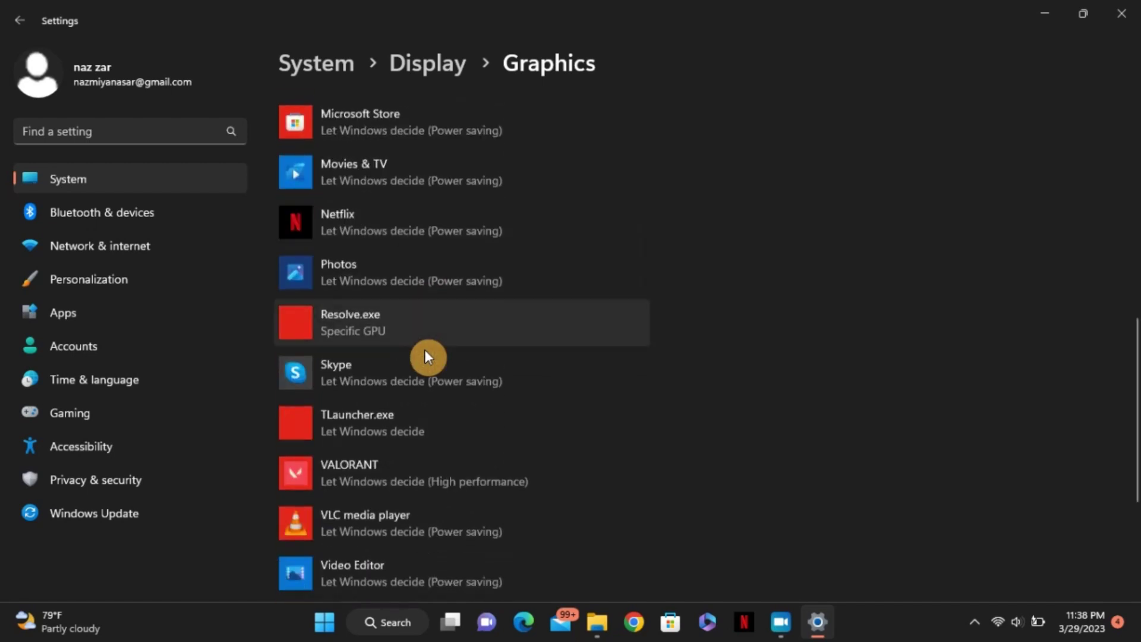
pyautogui.scroll(-2, 425, 353)
pyautogui.click(374, 339)
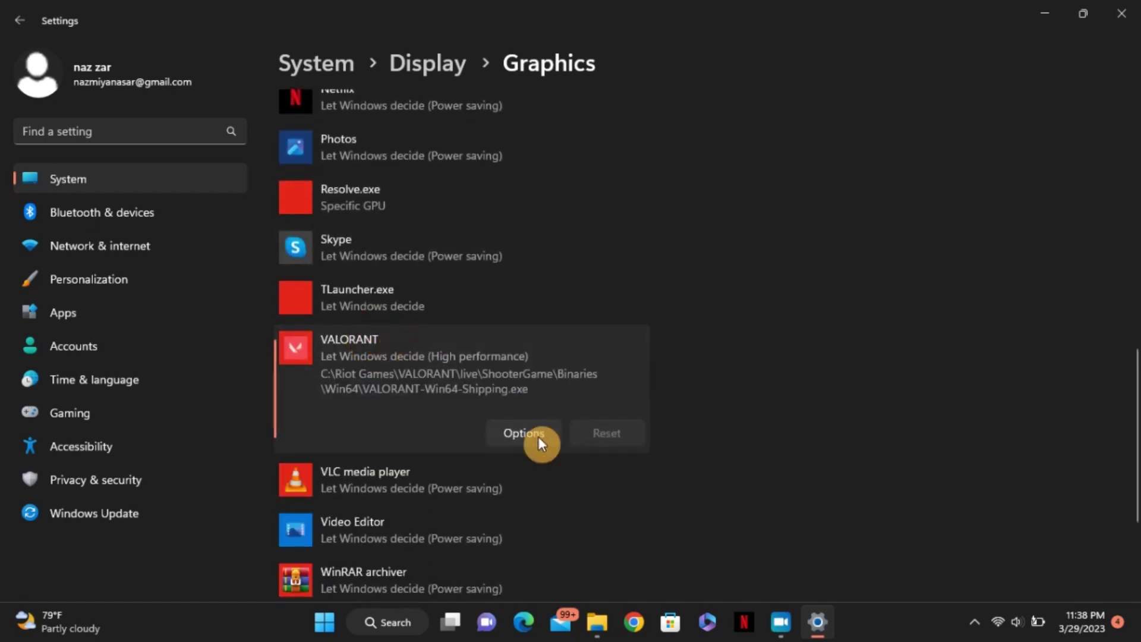
pyautogui.click(542, 441)
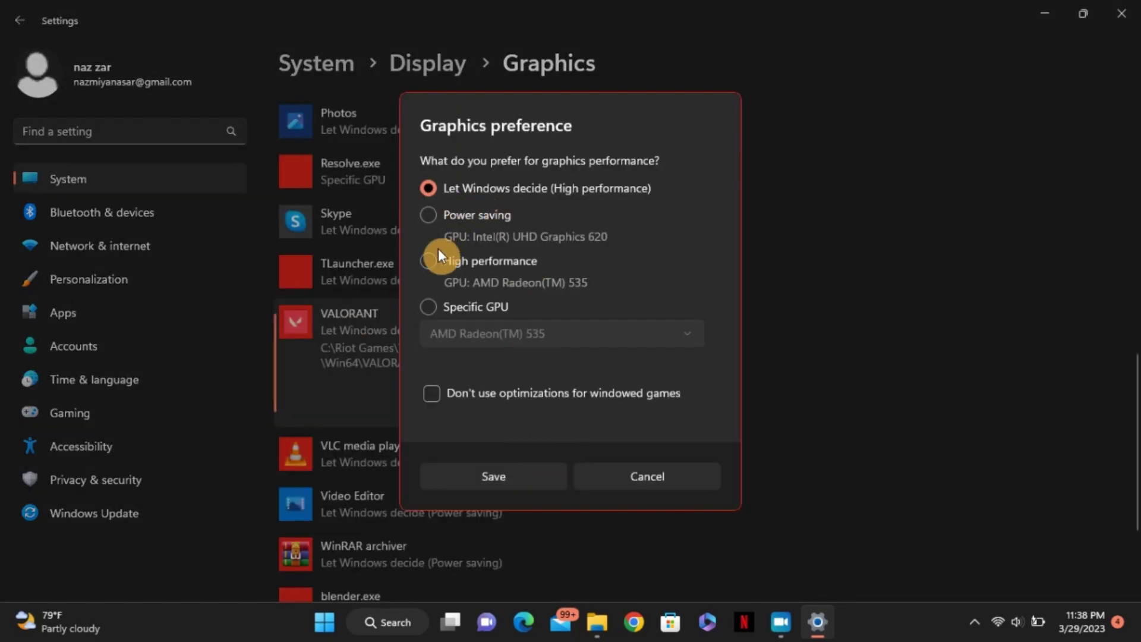
pyautogui.click(433, 266)
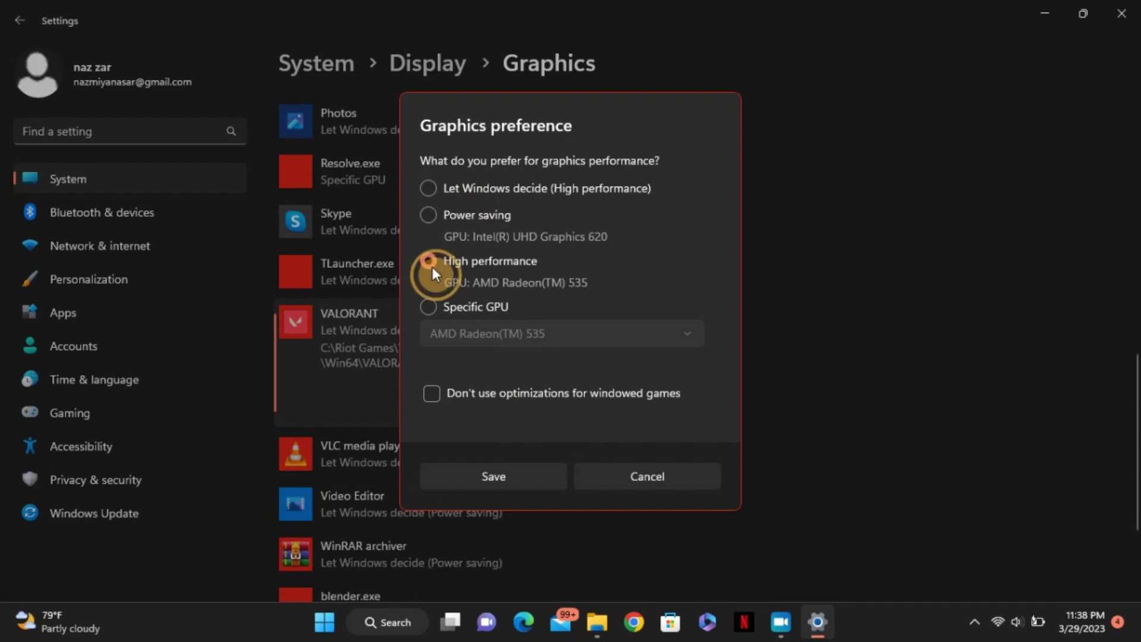
pyautogui.click(517, 480)
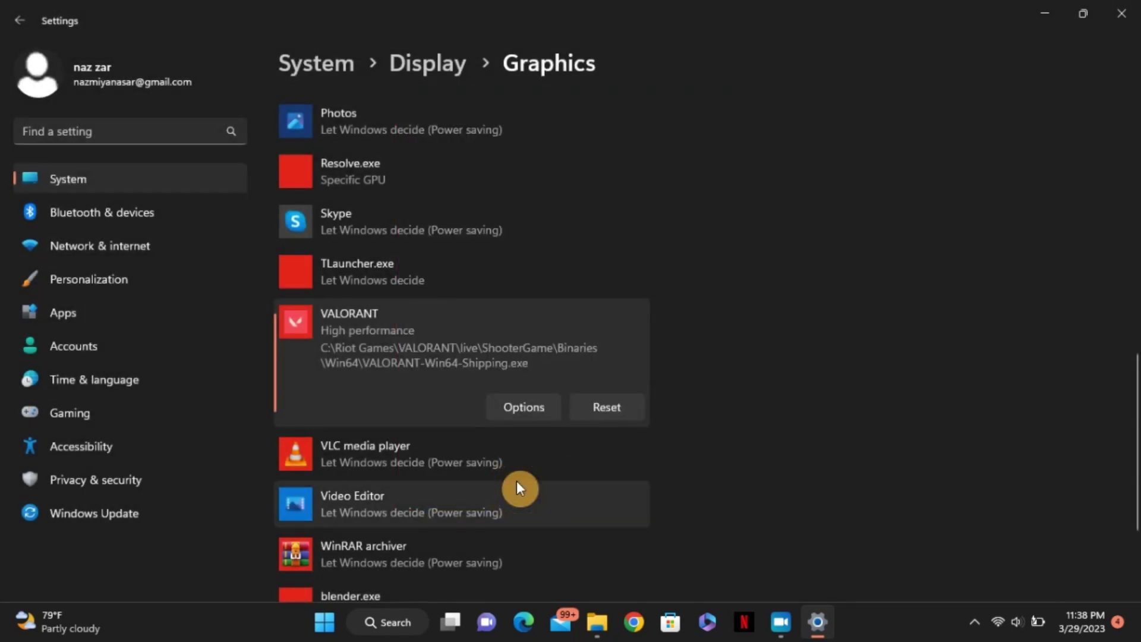
pyautogui.scroll(-2, 516, 482)
pyautogui.scroll(2, 515, 483)
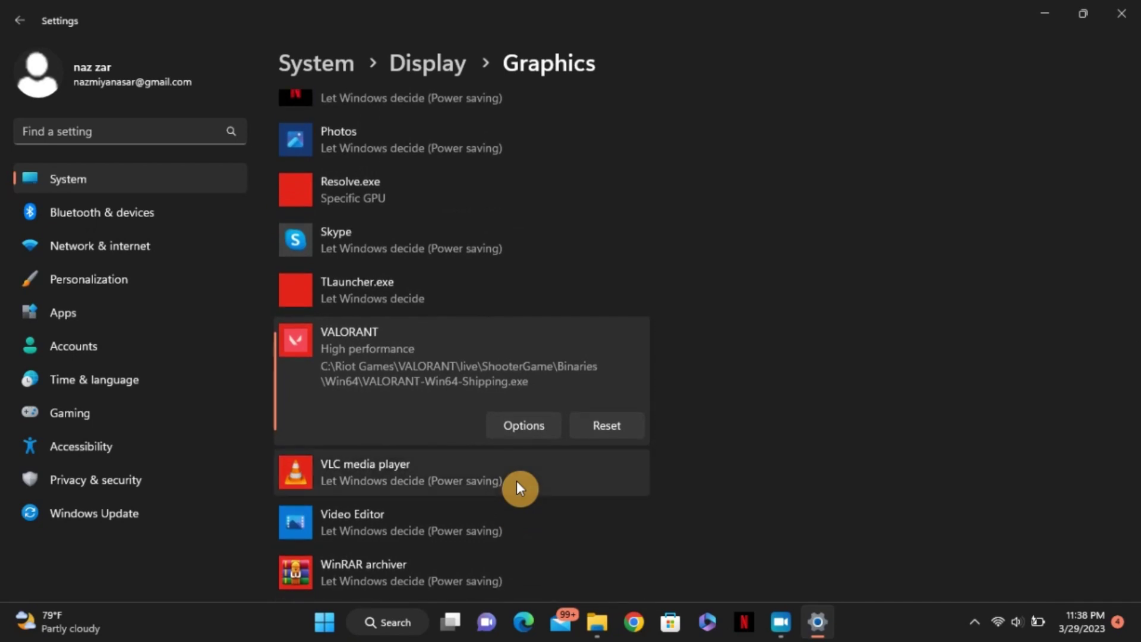
pyautogui.click(1131, 9)
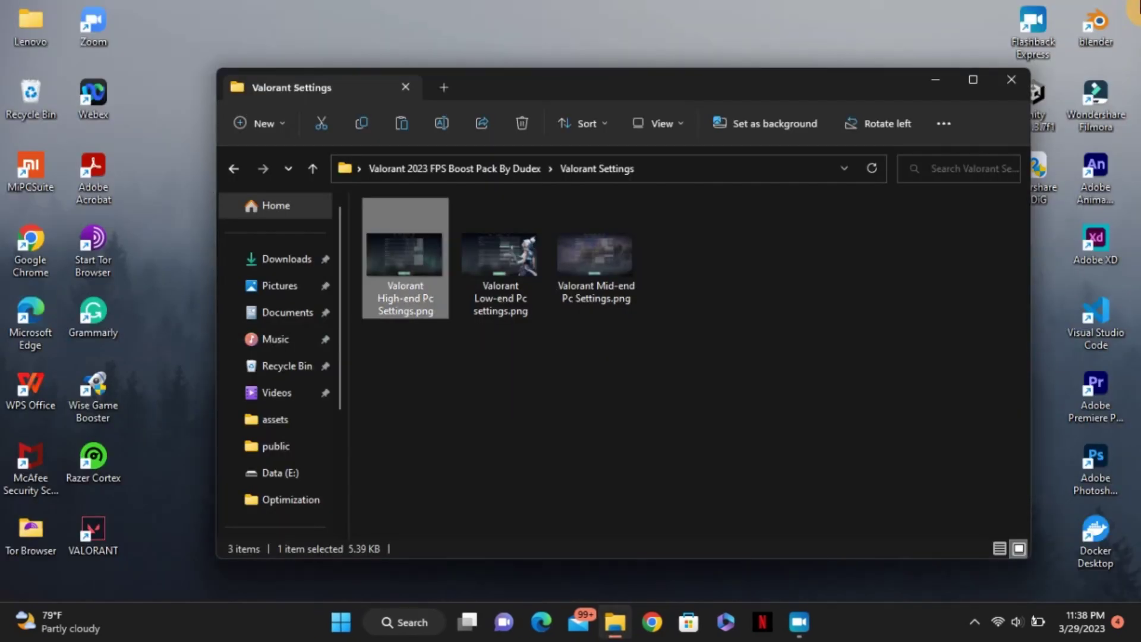
# Check the PC-tier folders inside the pack's Valorant Config folder, and return to the pack's main folder
pyautogui.click(455, 168)
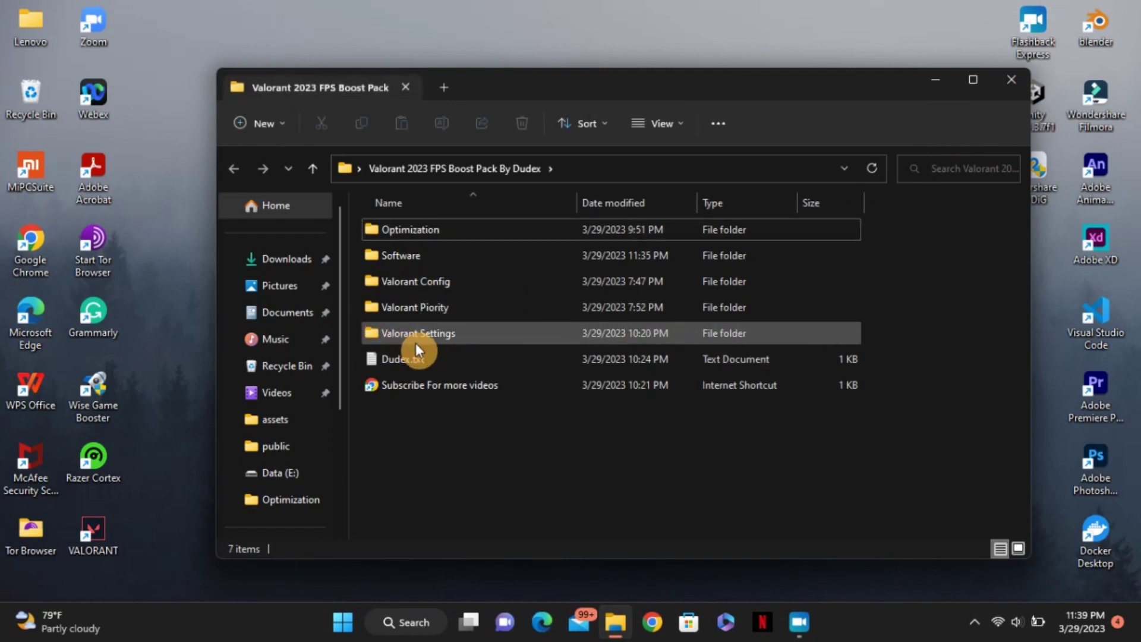
pyautogui.doubleClick(428, 283)
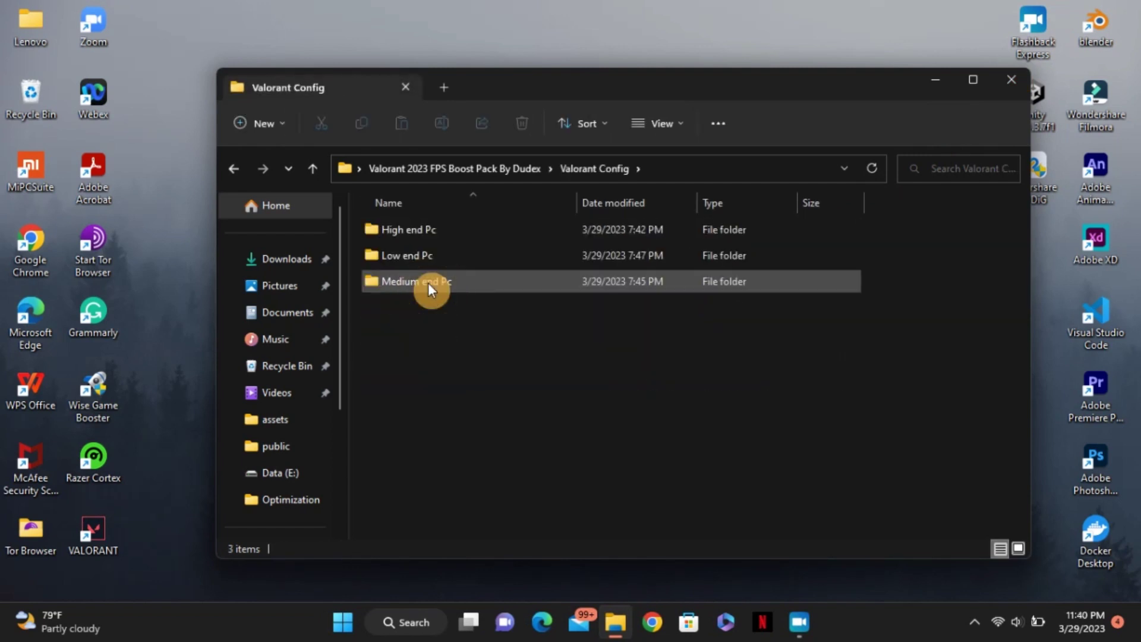
pyautogui.click(504, 157)
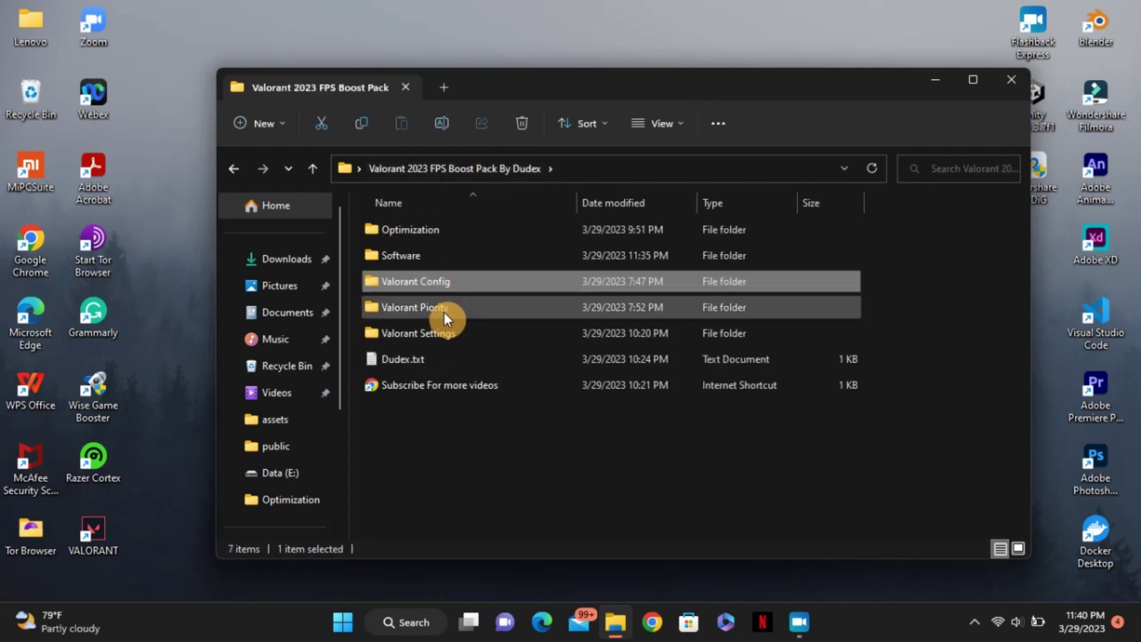
# Locate RazerCortexInstaller.exe in the pack's Software > Razer Cortex folder, and close the folder window
pyautogui.click(445, 259)
pyautogui.doubleClick(444, 259)
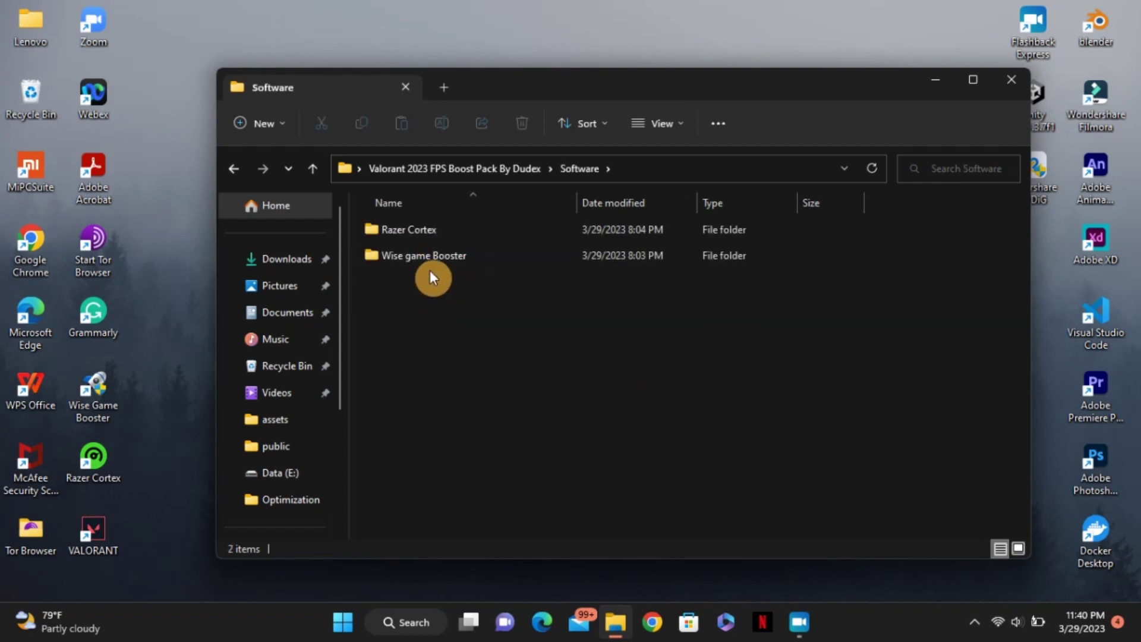
pyautogui.click(423, 235)
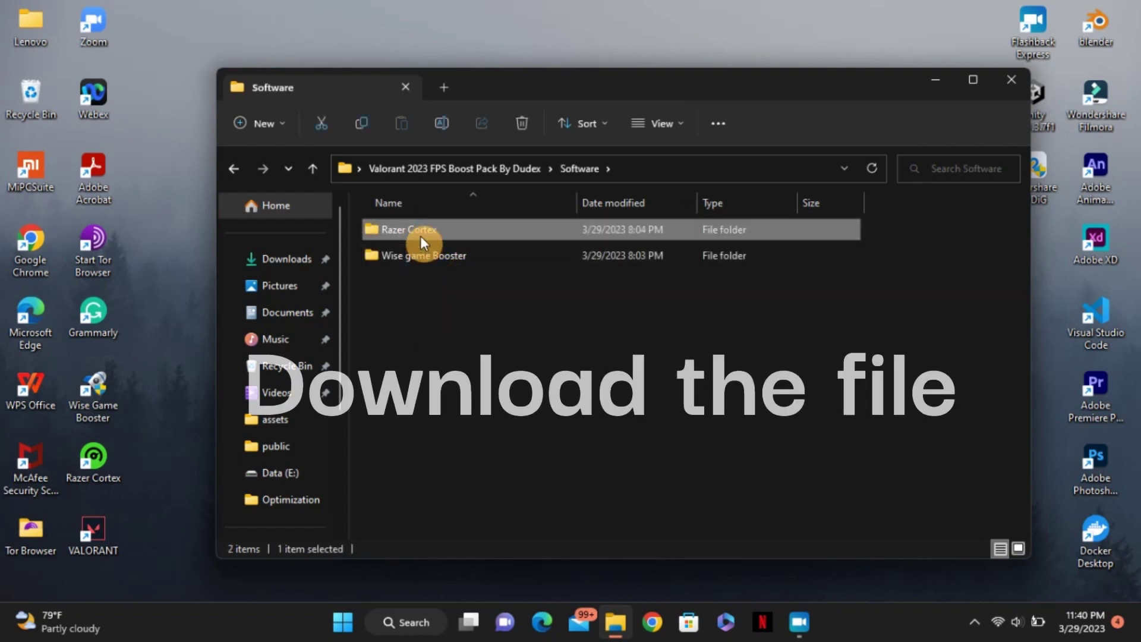
pyautogui.doubleClick(419, 235)
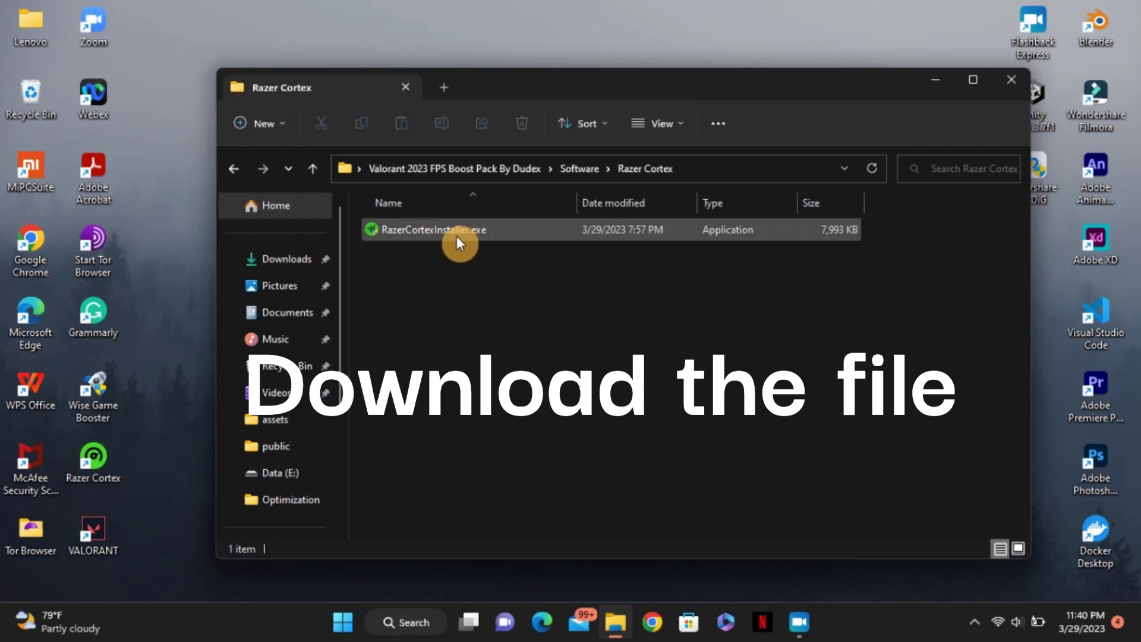
pyautogui.click(429, 234)
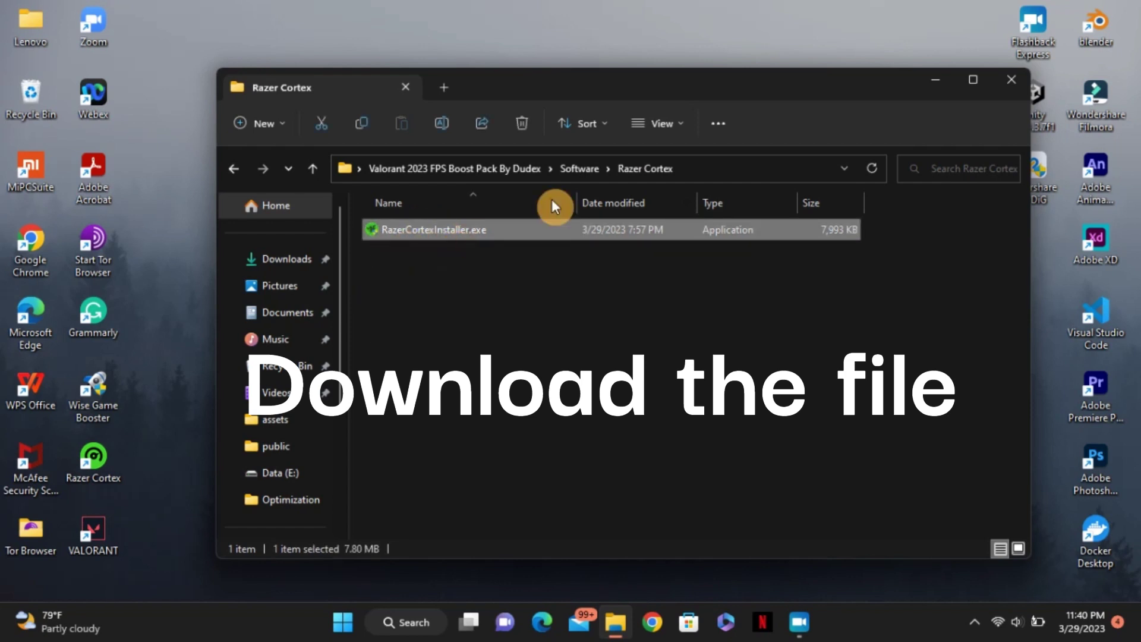
pyautogui.click(1000, 84)
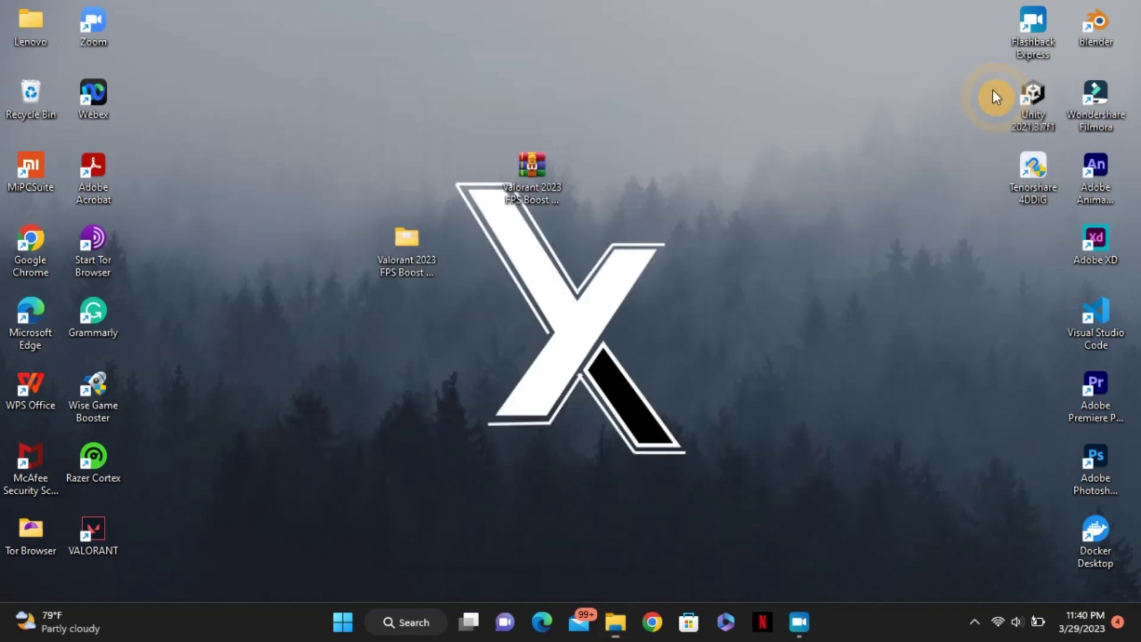
# Open Razer Cortex from the desktop and launch VALORANT from the full list of games in its library
pyautogui.doubleClick(86, 461)
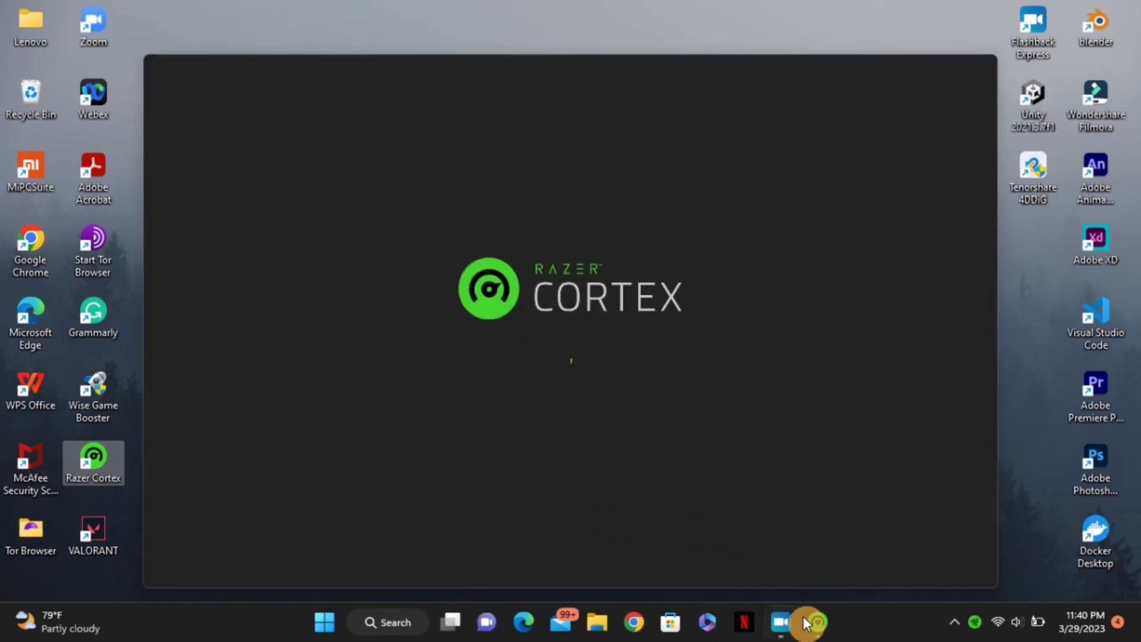
pyautogui.moveTo(814, 619)
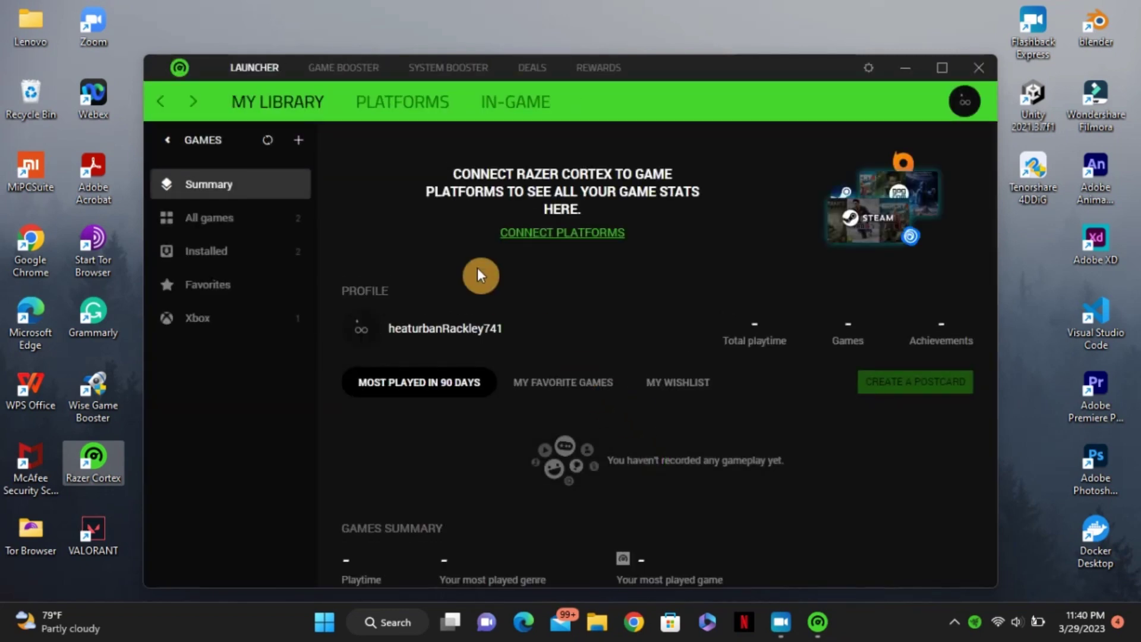
pyautogui.click(201, 214)
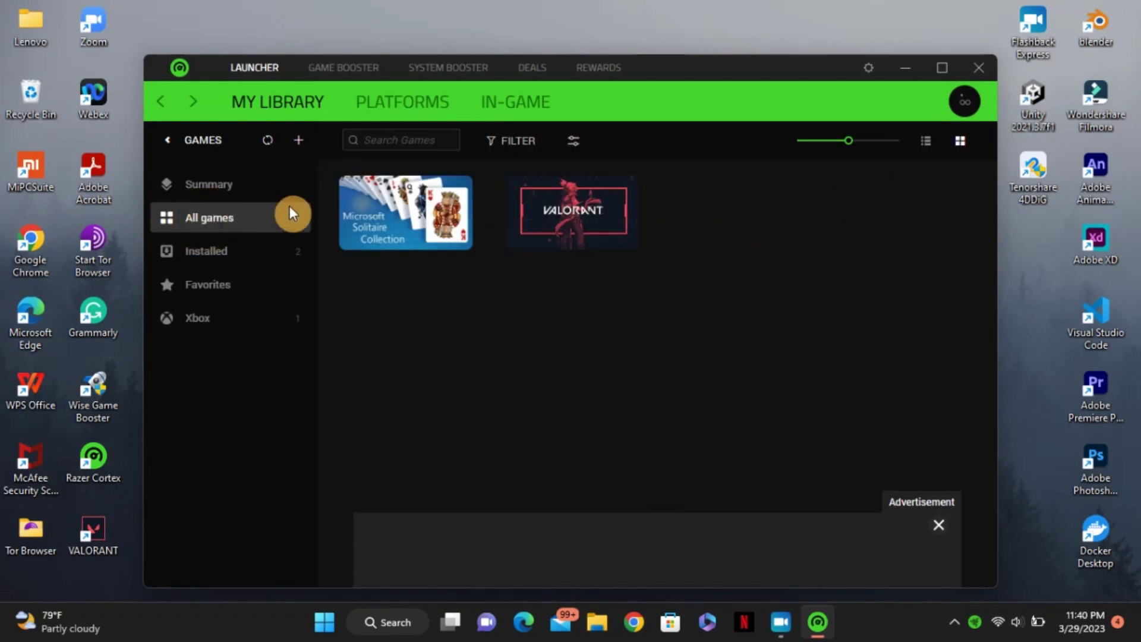
pyautogui.click(575, 212)
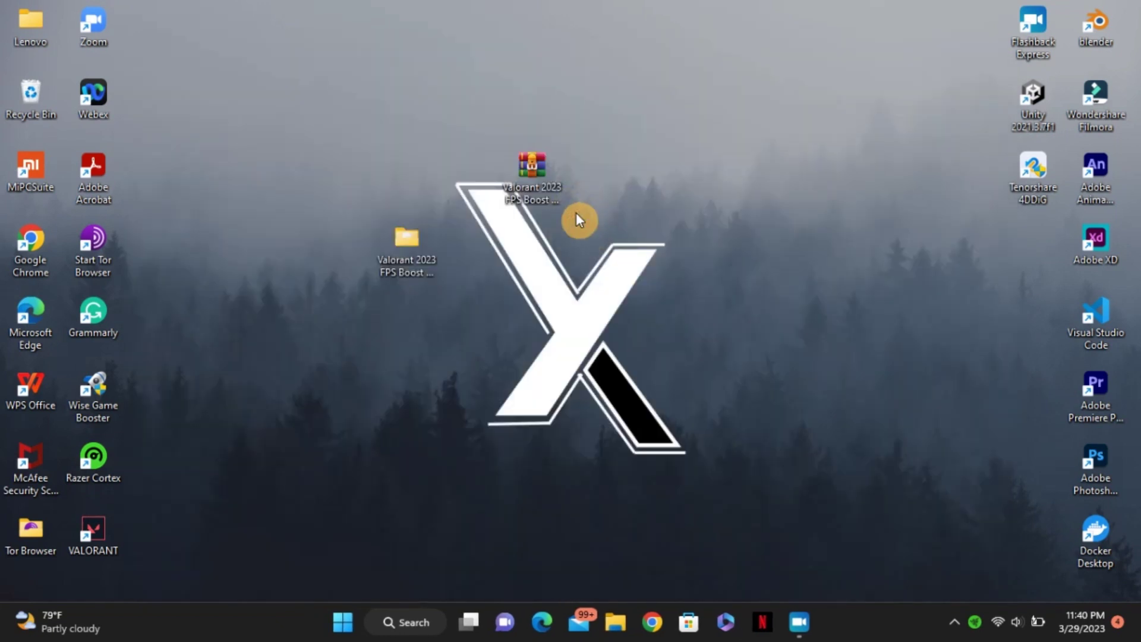